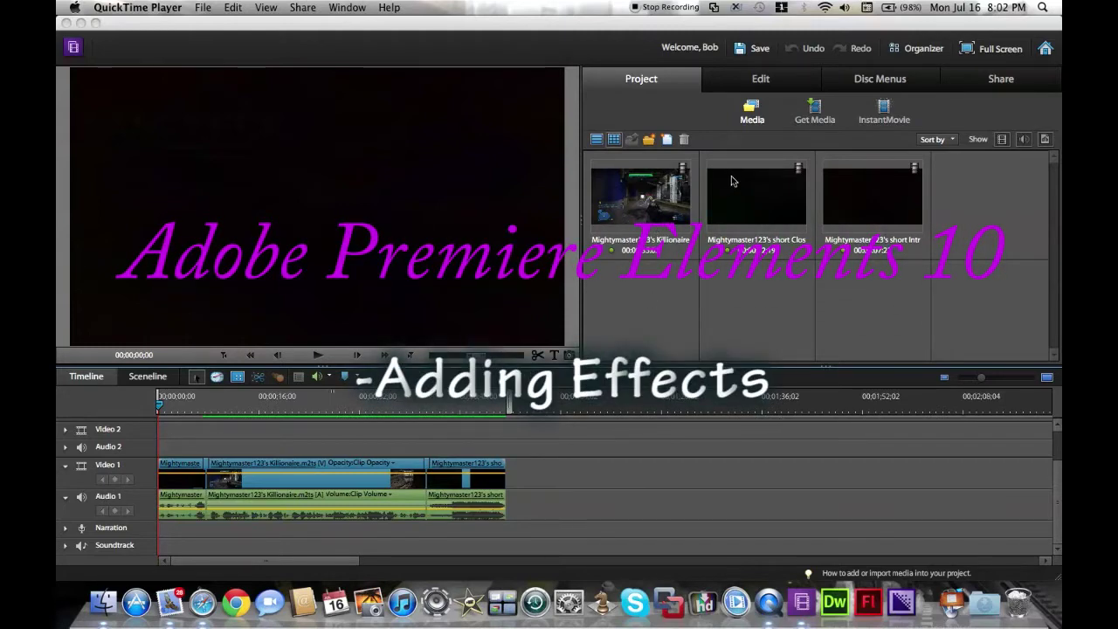
# Step: Open the Video Effects library in the Edit workspace and move the playhead to 00;00;33;00
pyautogui.click(761, 80)
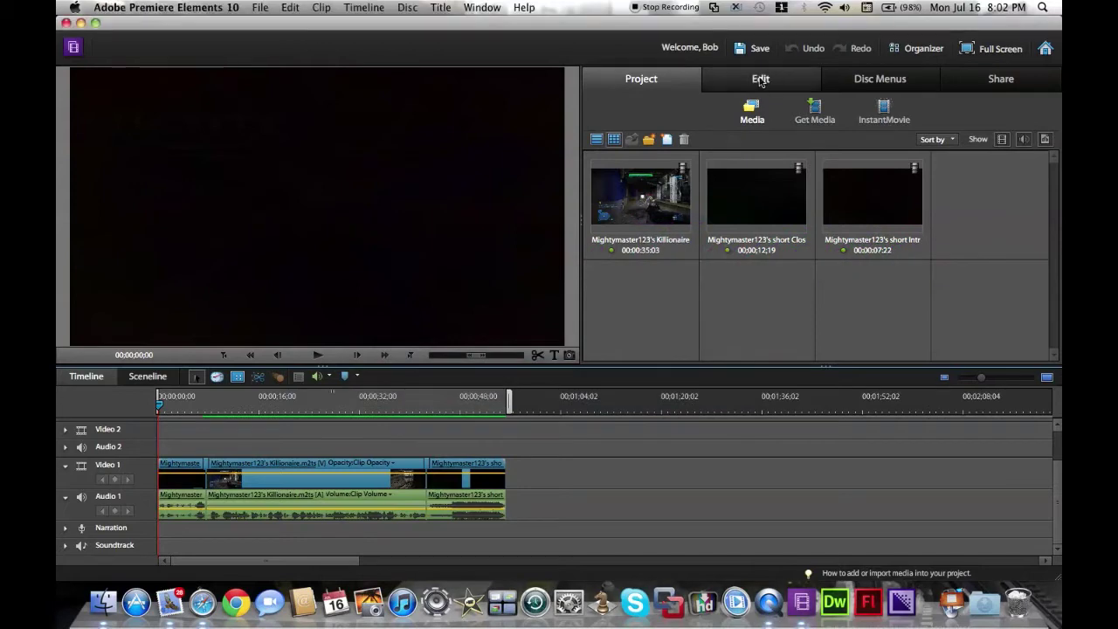
pyautogui.click(760, 80)
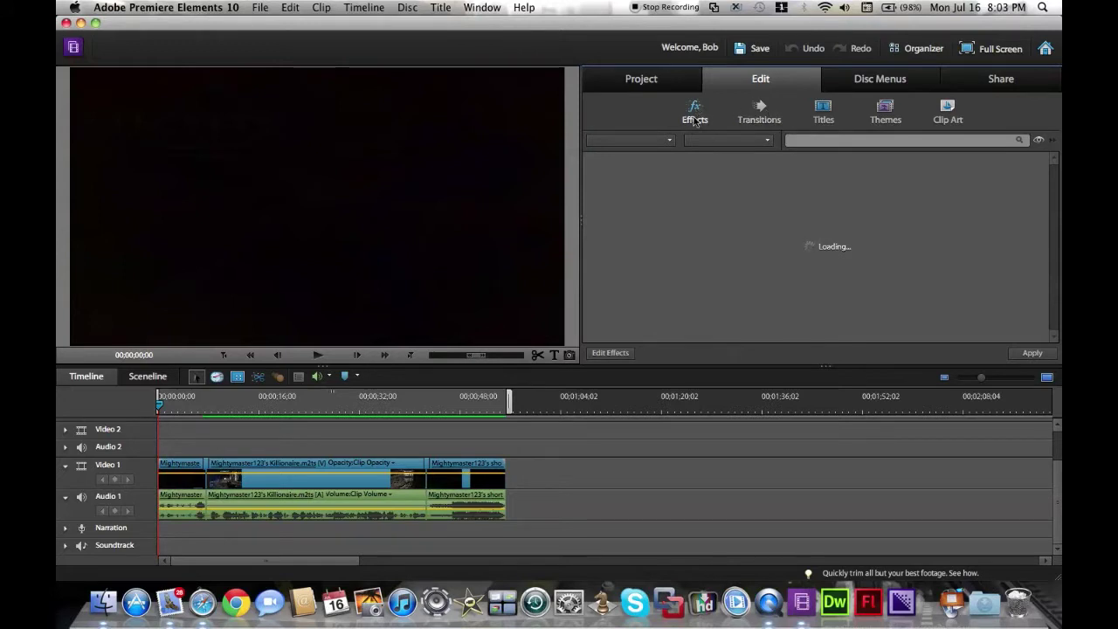
pyautogui.click(695, 119)
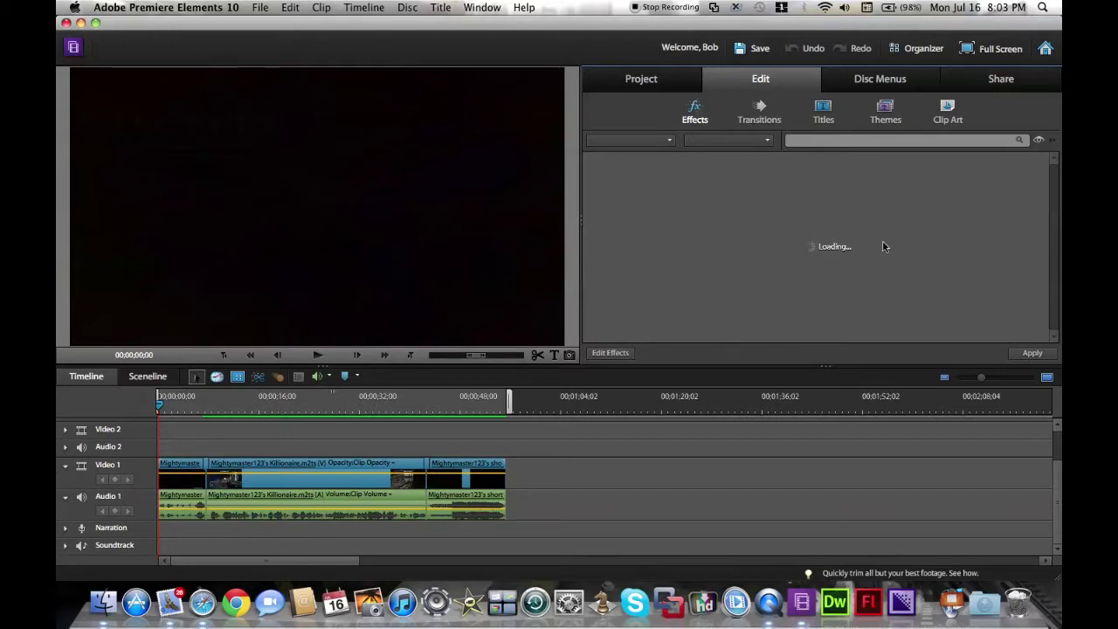
pyautogui.click(366, 408)
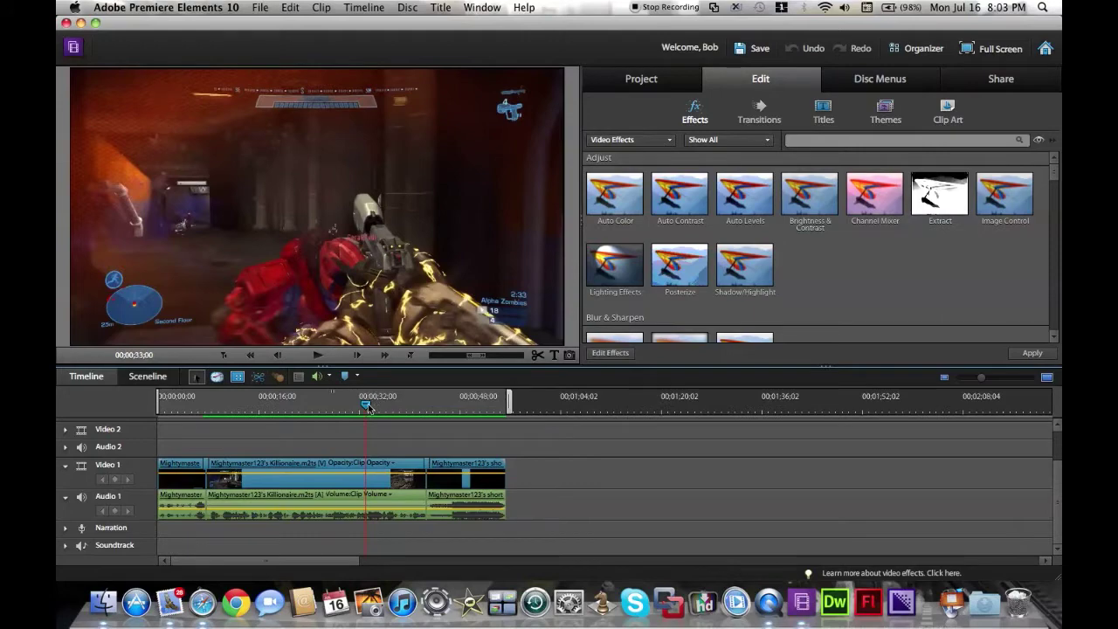
# Step: Scrub the playhead back to 00;00;23;23 and select the Killionaire gameplay clip
pyautogui.moveTo(368, 407); pyautogui.dragTo(316, 415)
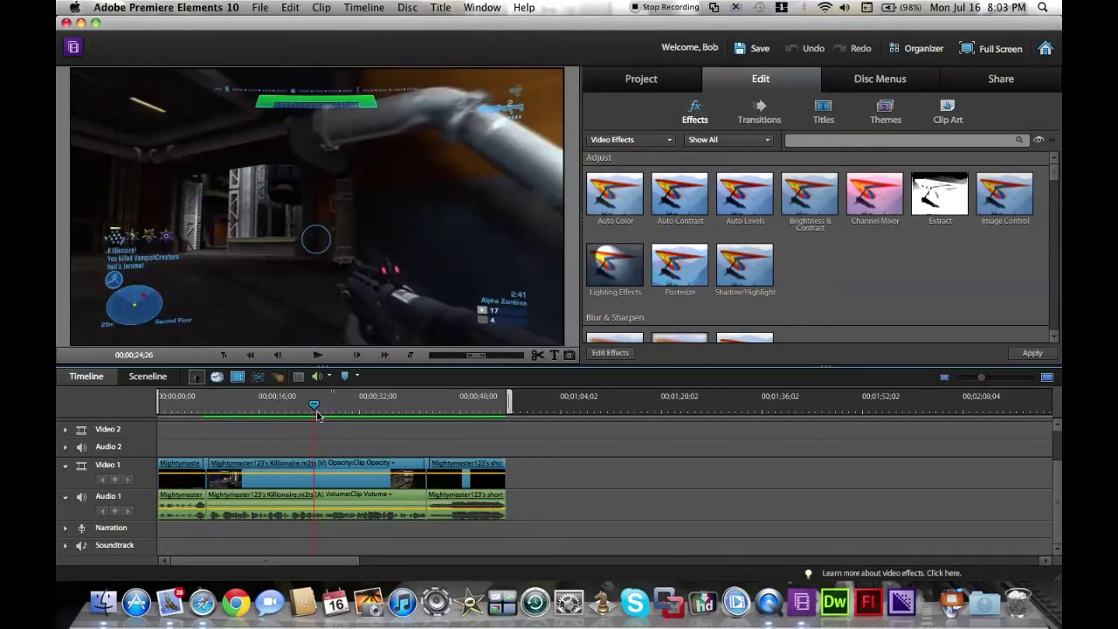
pyautogui.moveTo(317, 414); pyautogui.dragTo(310, 419)
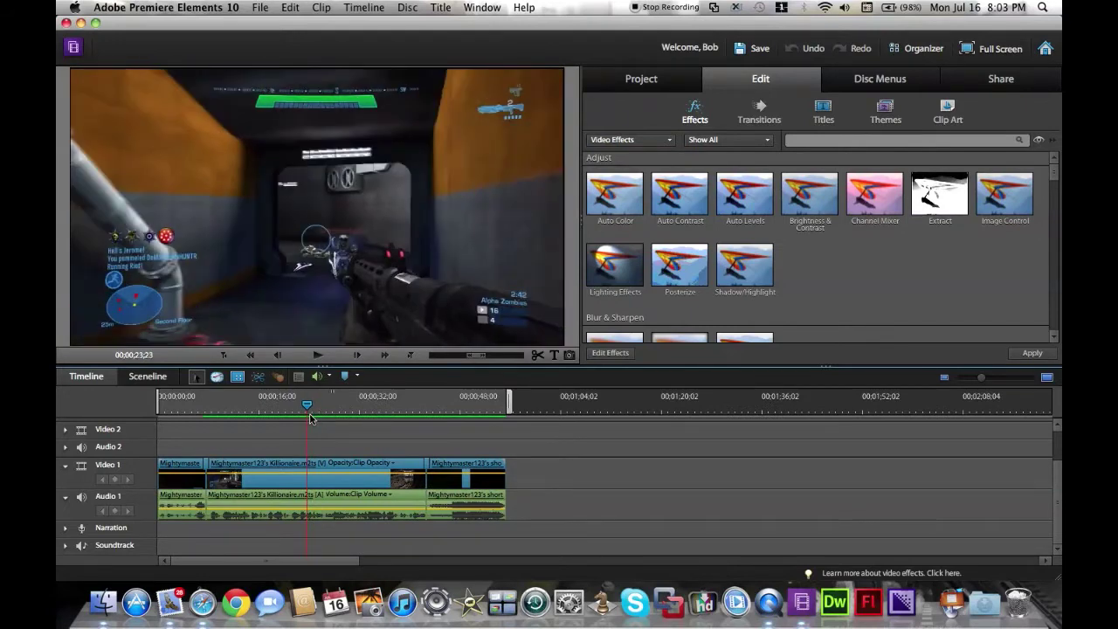
pyautogui.click(307, 487)
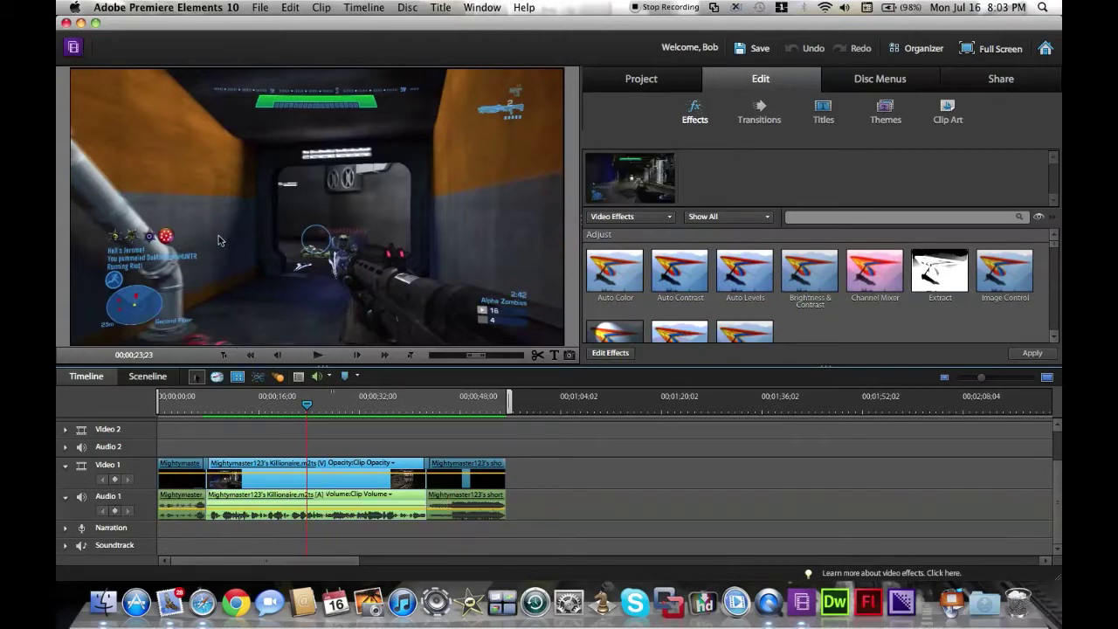
# Step: Split the Killionaire clip at 00;00;23;23 and again at 00;00;27;10
pyautogui.click(539, 356)
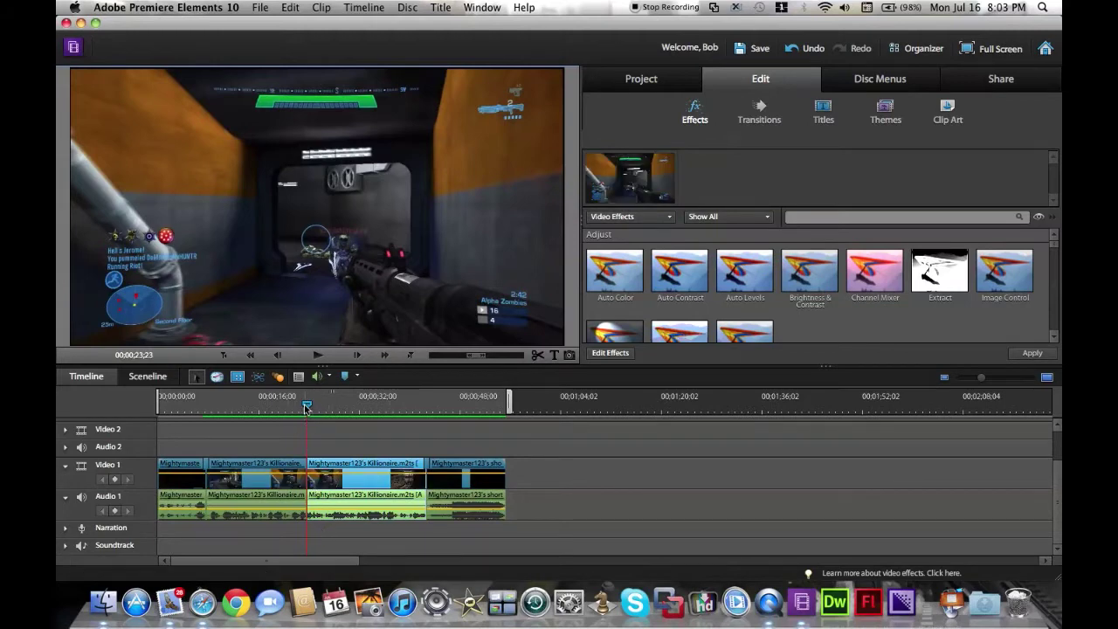
pyautogui.moveTo(306, 407); pyautogui.dragTo(318, 408)
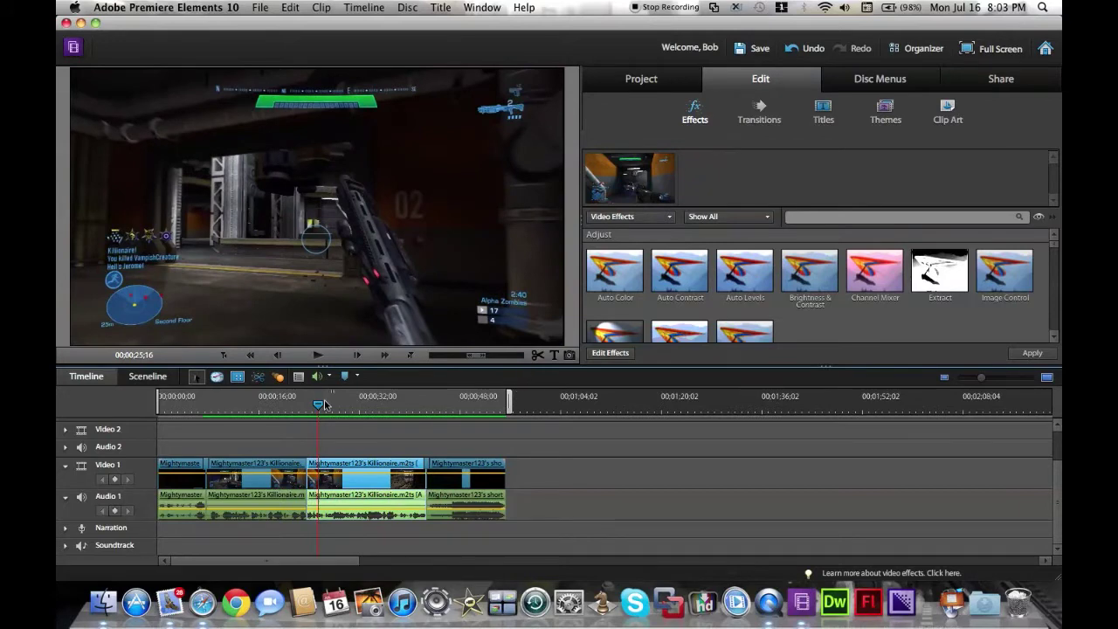
pyautogui.moveTo(318, 407); pyautogui.dragTo(332, 407)
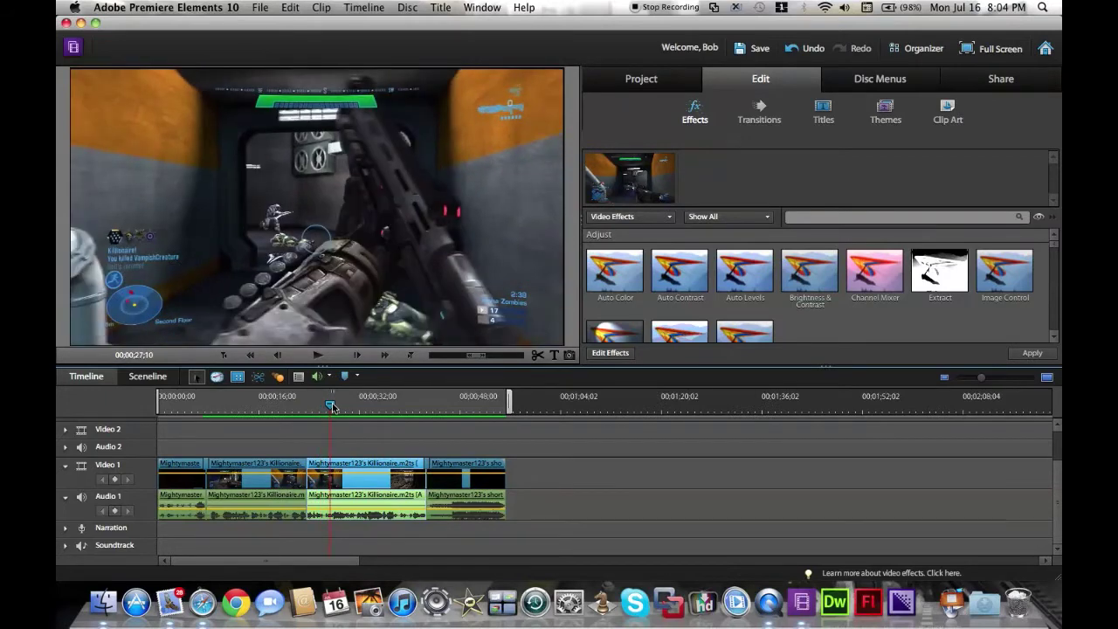
pyautogui.click(537, 356)
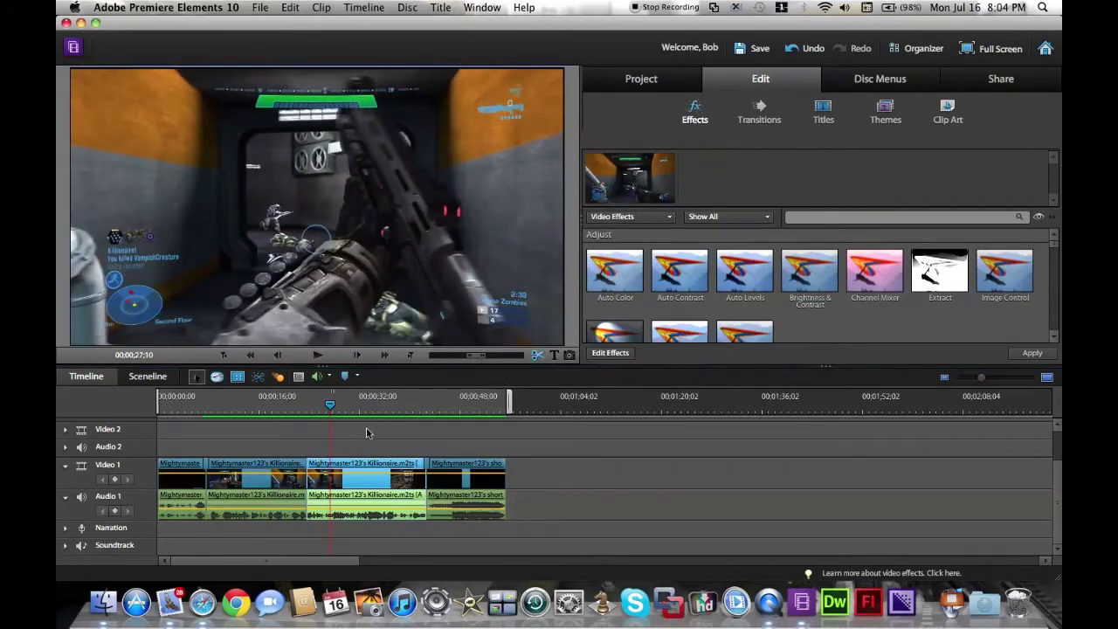
# Step: Deselect the clip, zoom the timeline in on the highlight, and return to its start
pyautogui.click(318, 449)
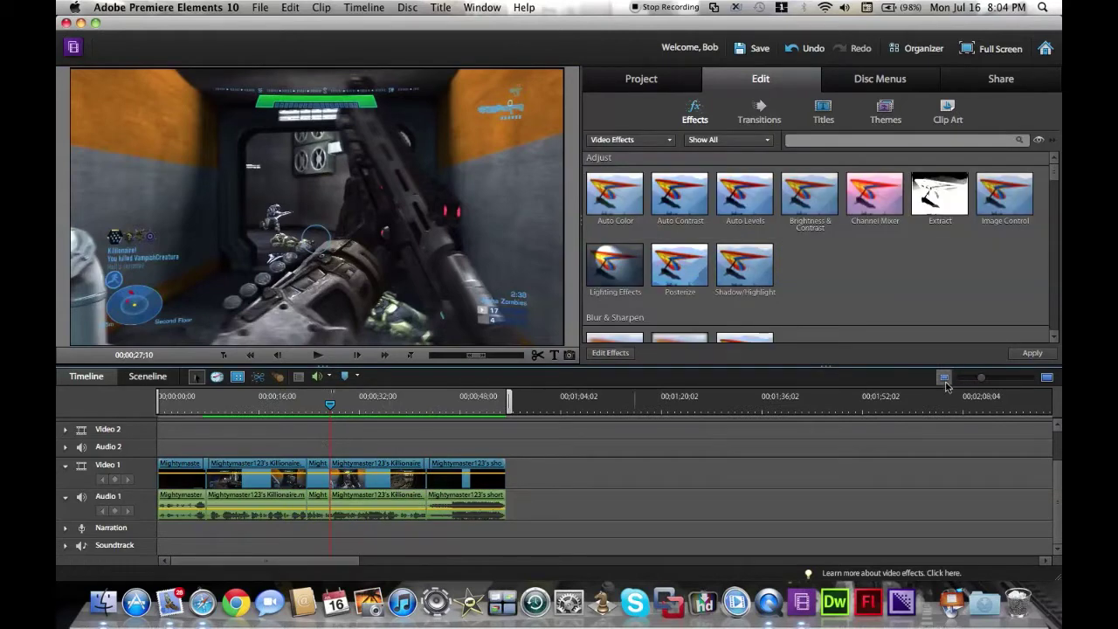
pyautogui.moveTo(980, 381); pyautogui.dragTo(993, 380)
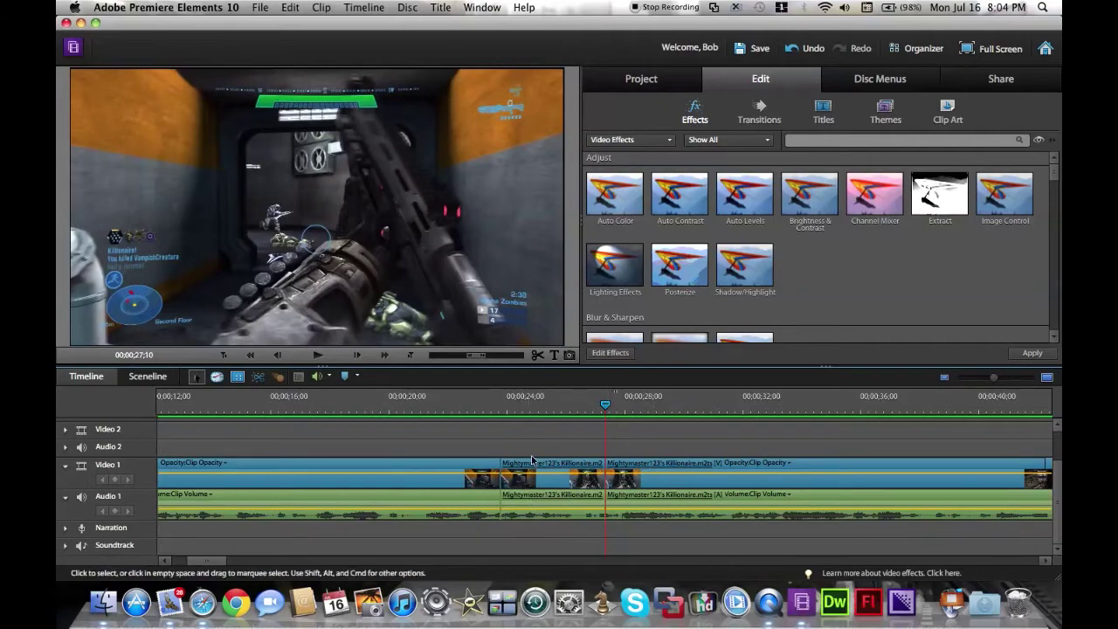
pyautogui.moveTo(605, 405); pyautogui.dragTo(559, 404)
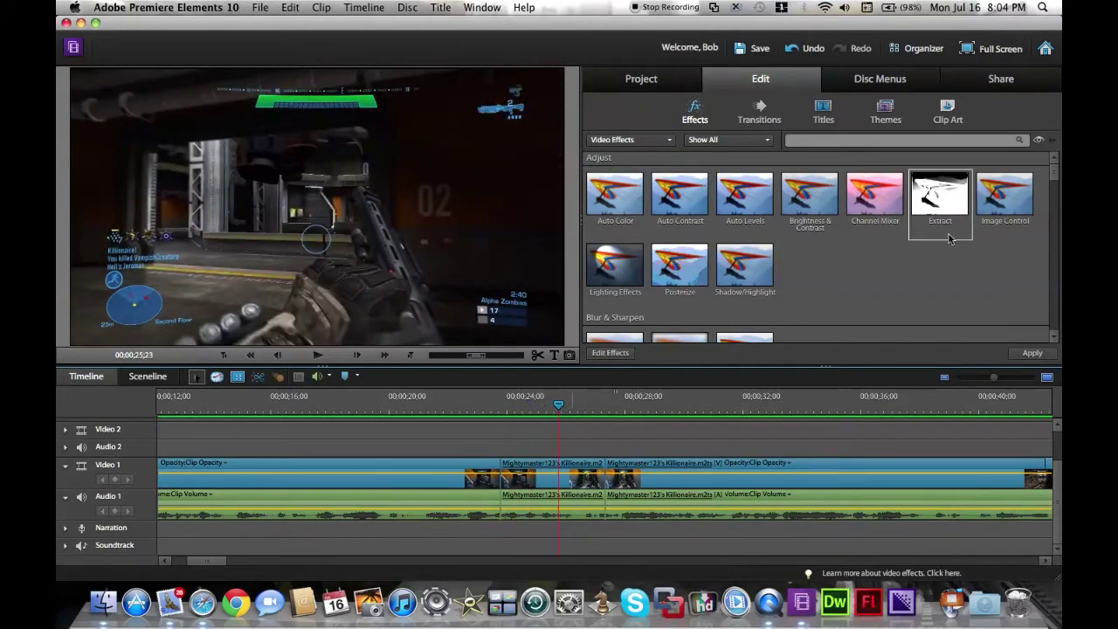
pyautogui.scroll(-5, 951, 254)
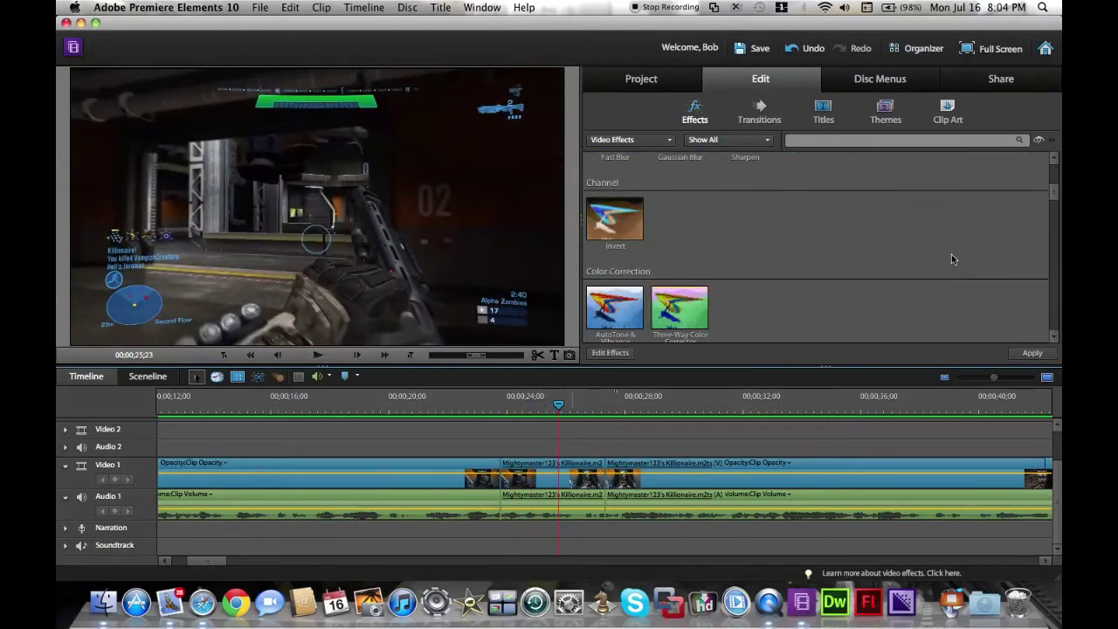
# Step: Scroll the effects library to the Render category and drag Lightning toward the highlight clip
pyautogui.scroll(-3, 952, 255)
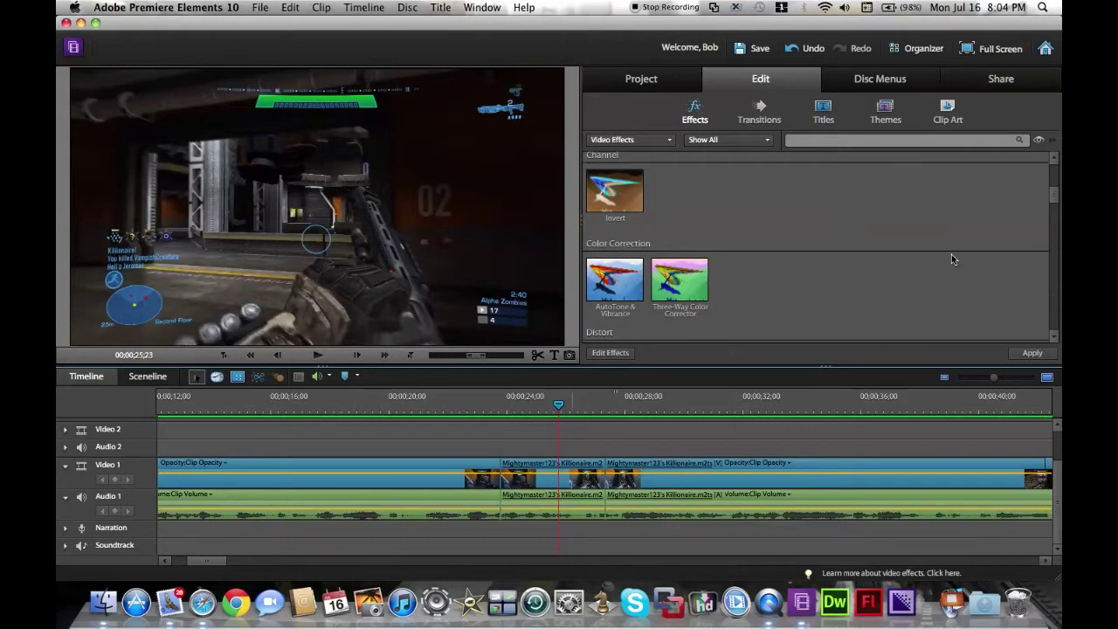
pyautogui.scroll(-4, 951, 254)
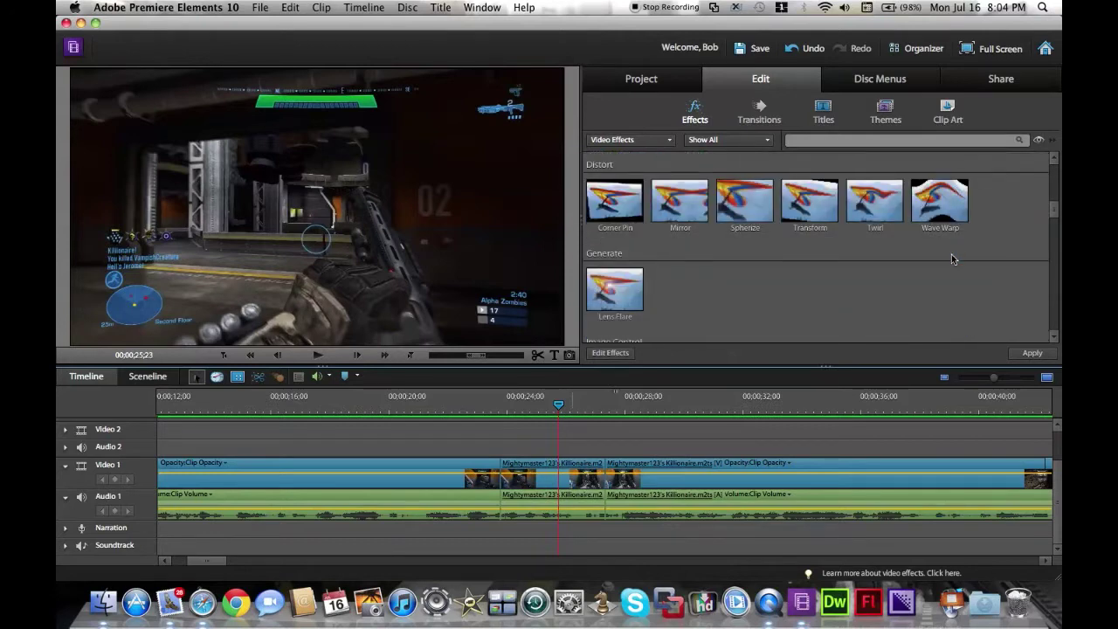
pyautogui.scroll(-4, 951, 254)
pyautogui.scroll(3, 951, 254)
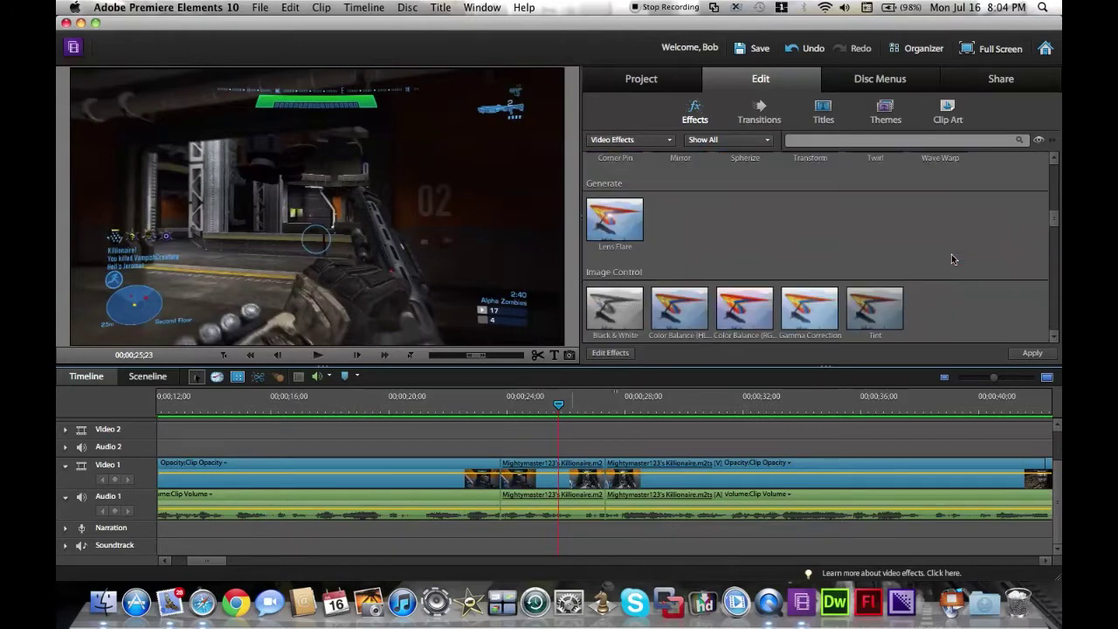
pyautogui.scroll(-5, 951, 254)
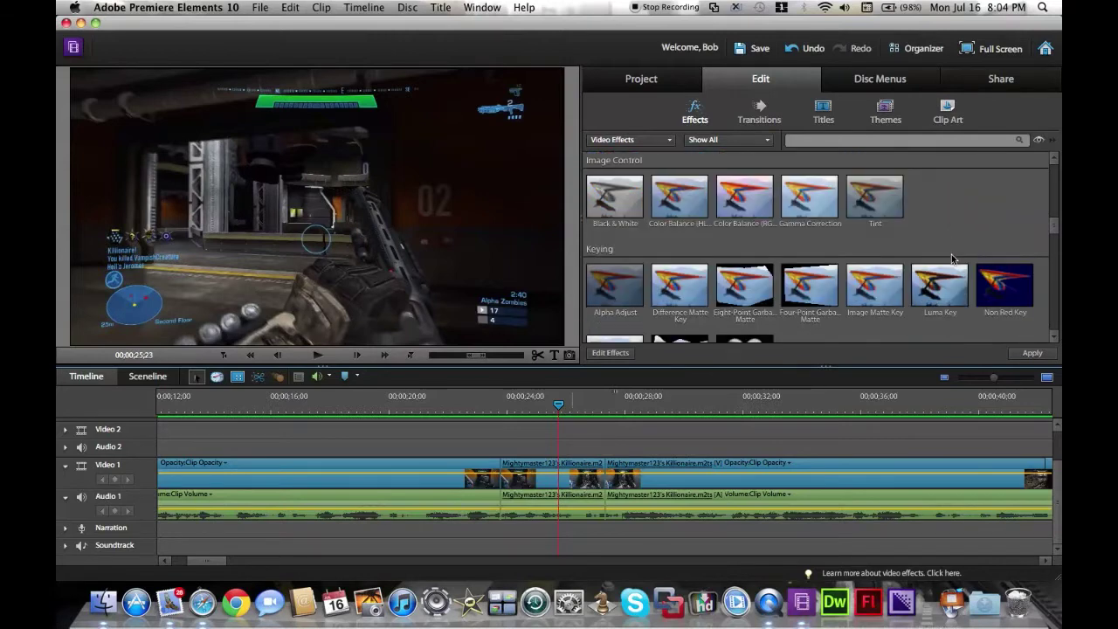
pyautogui.scroll(-6, 952, 258)
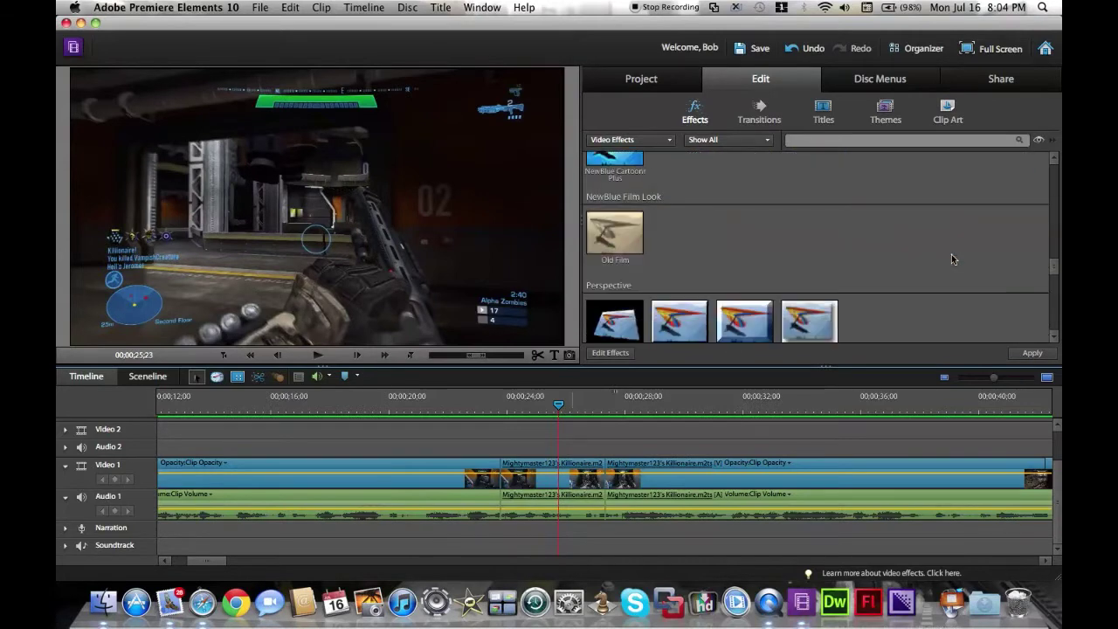
pyautogui.scroll(1, 952, 259)
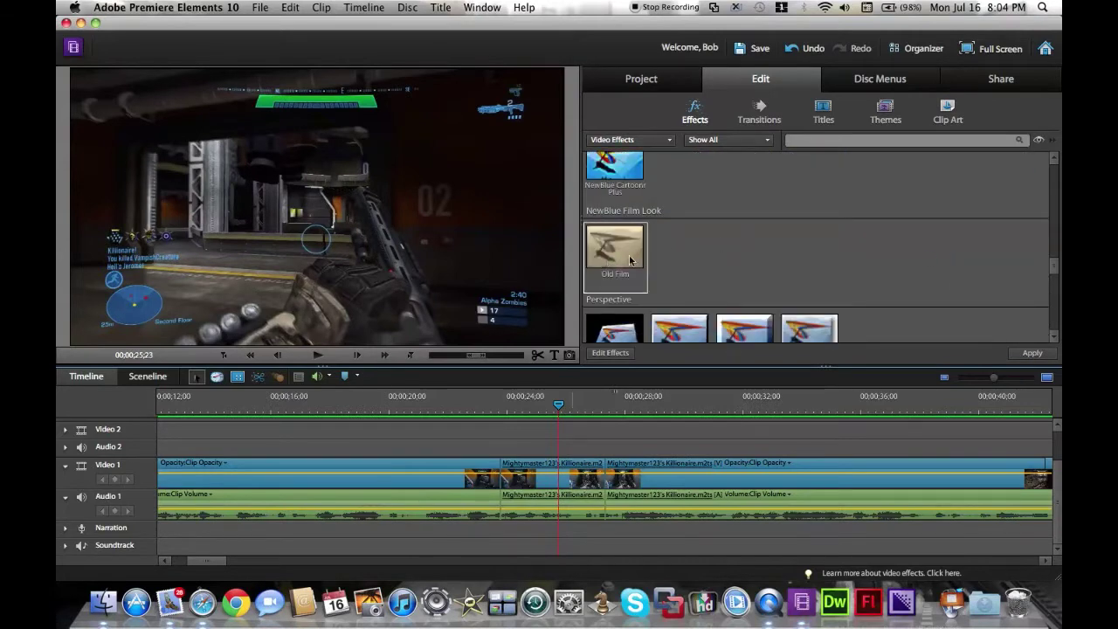
pyautogui.scroll(-4, 813, 264)
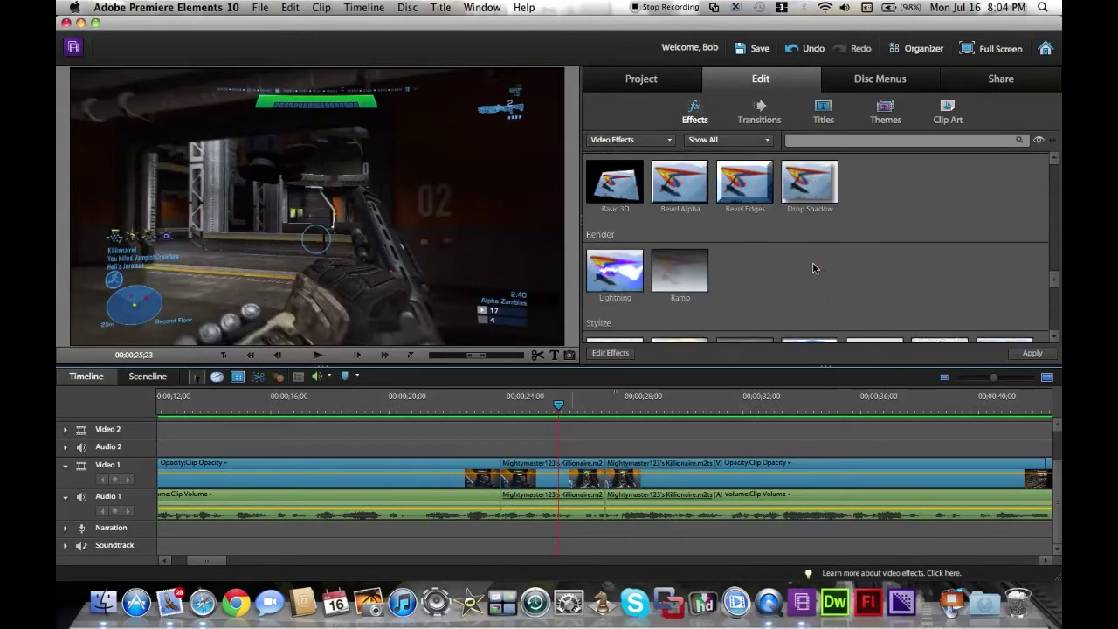
pyautogui.scroll(-8, 812, 268)
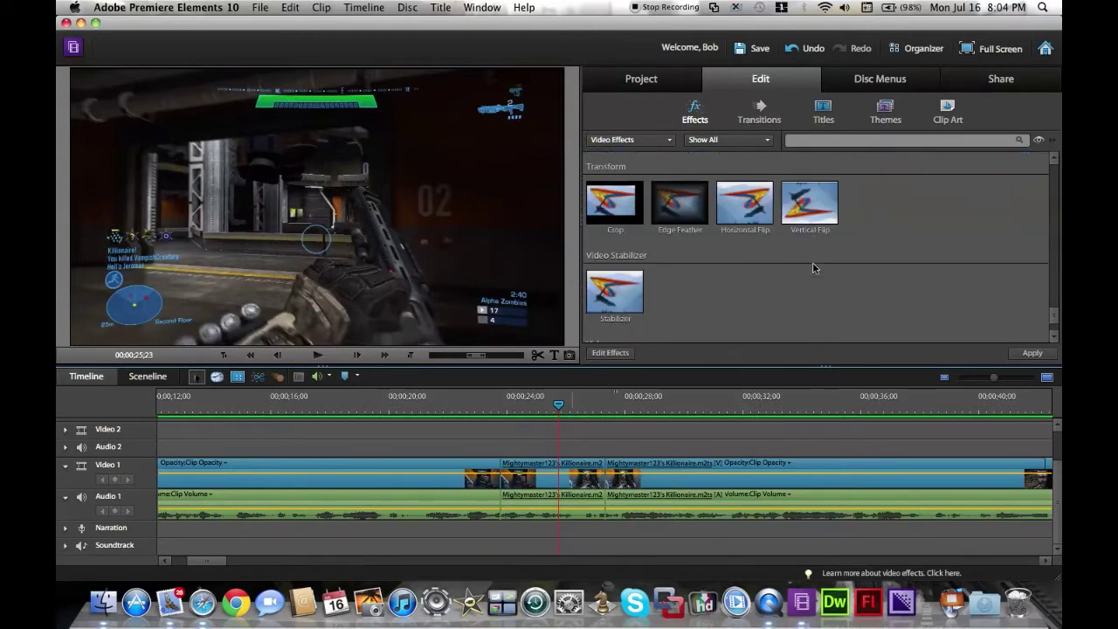
pyautogui.scroll(-2, 812, 267)
pyautogui.scroll(4, 812, 267)
pyautogui.scroll(5, 813, 267)
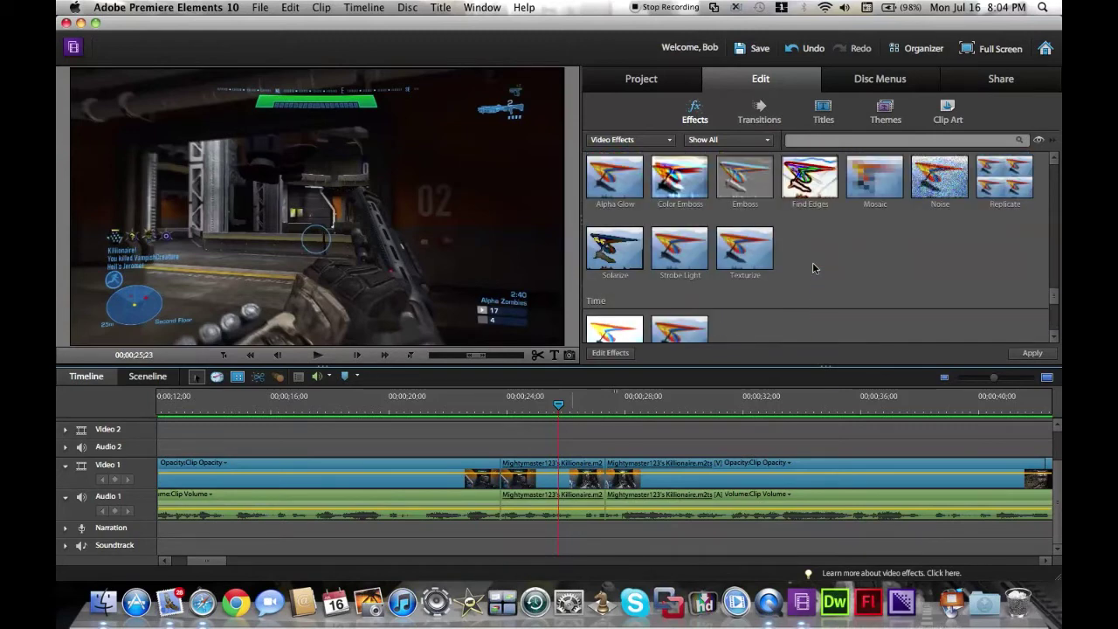
pyautogui.scroll(2, 812, 268)
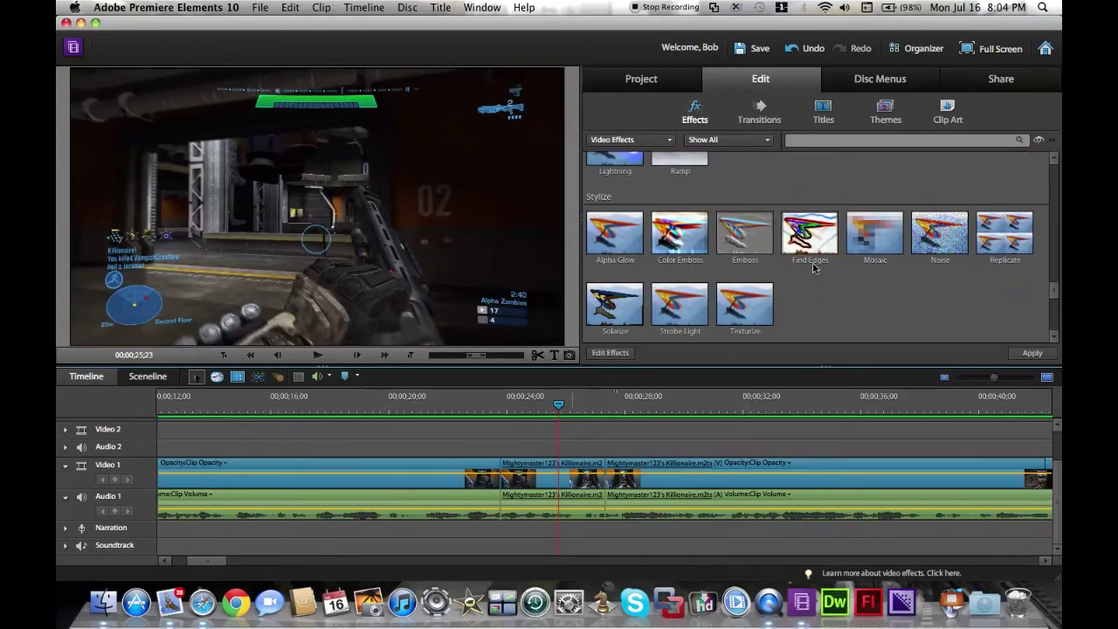
pyautogui.scroll(4, 812, 267)
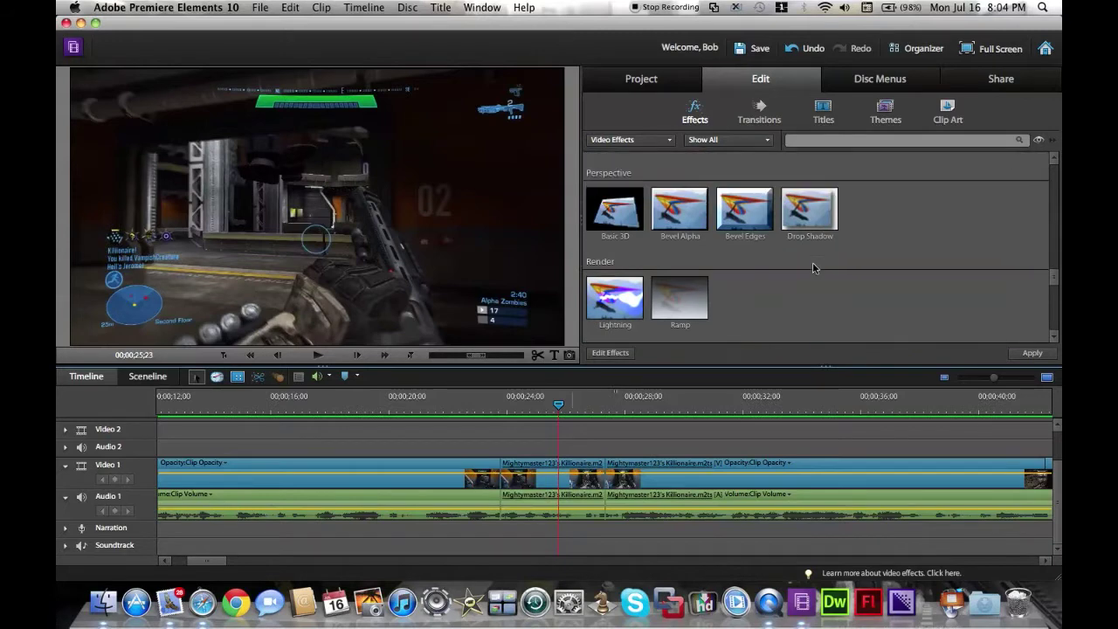
pyautogui.scroll(1, 813, 262)
pyautogui.scroll(-3, 812, 262)
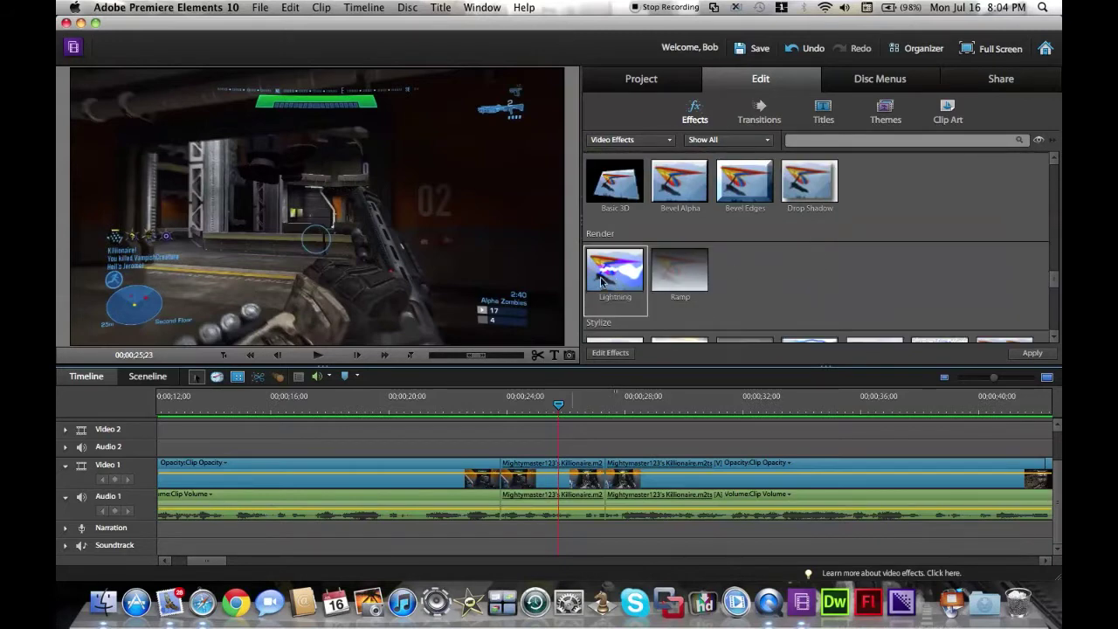
pyautogui.moveTo(601, 280); pyautogui.dragTo(537, 487)
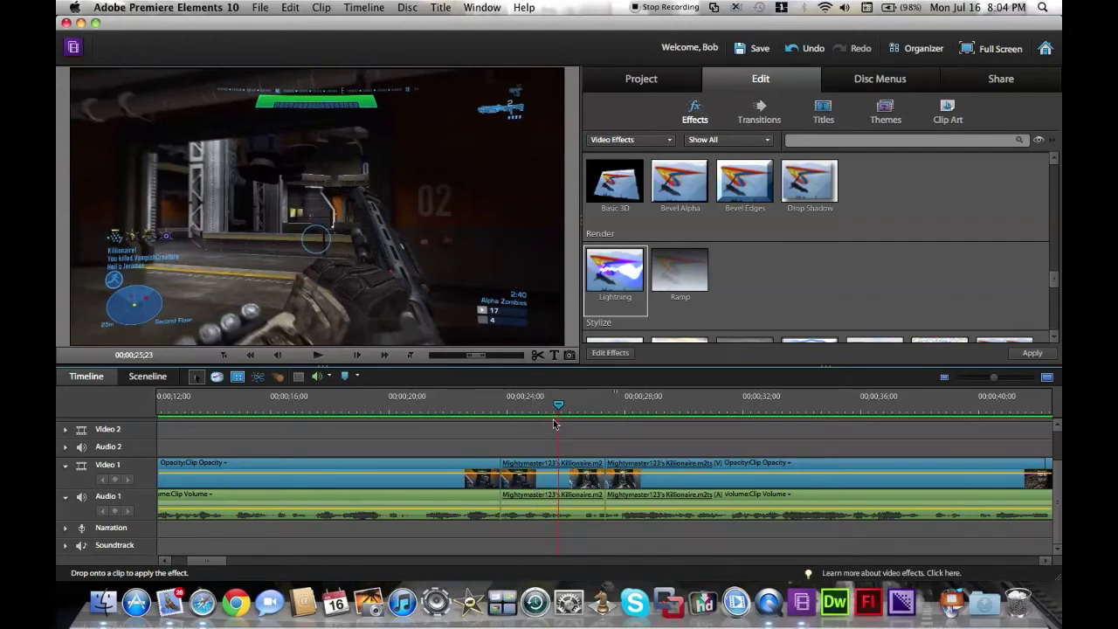
# Step: Drop Lightning onto the highlight clip and play it from the start to preview it
pyautogui.moveTo(565, 455); pyautogui.dragTo(565, 455)
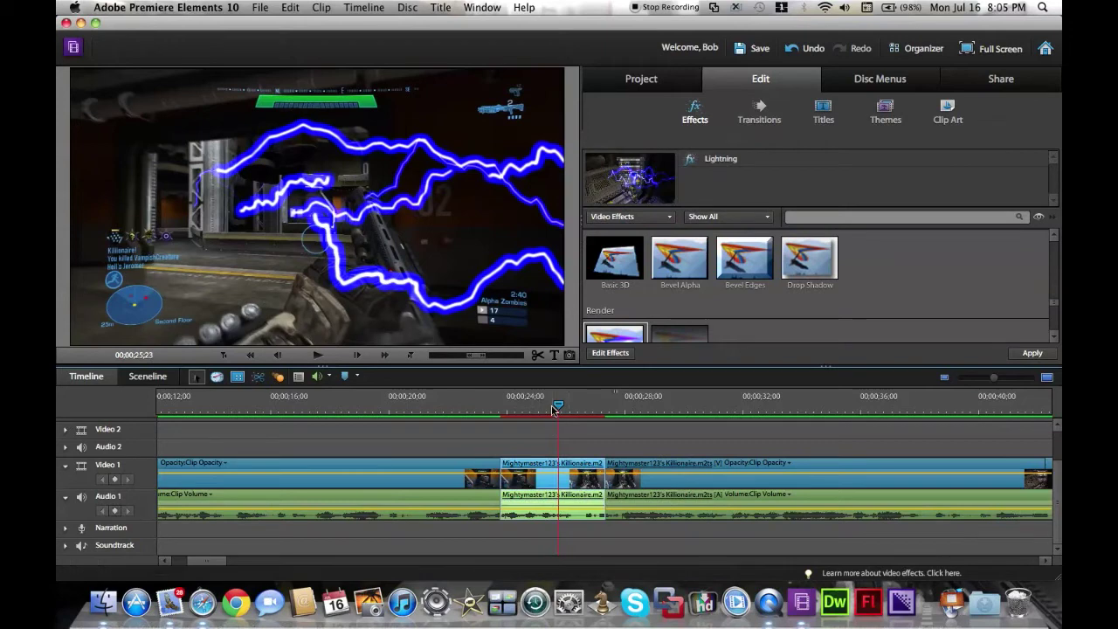
pyautogui.moveTo(559, 404); pyautogui.dragTo(490, 409)
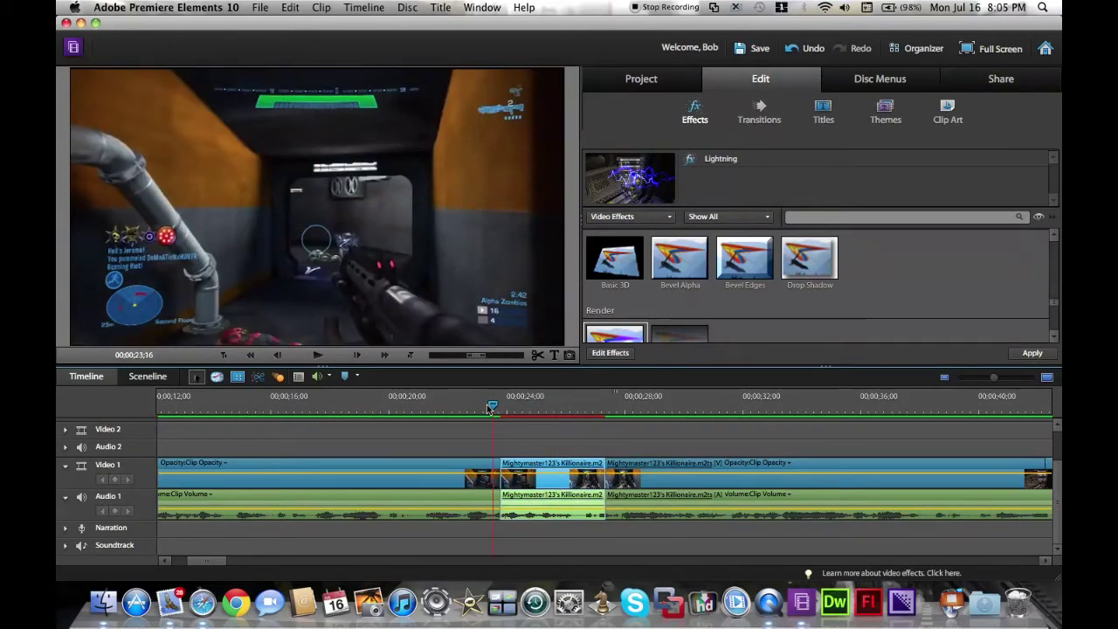
pyautogui.press('space')
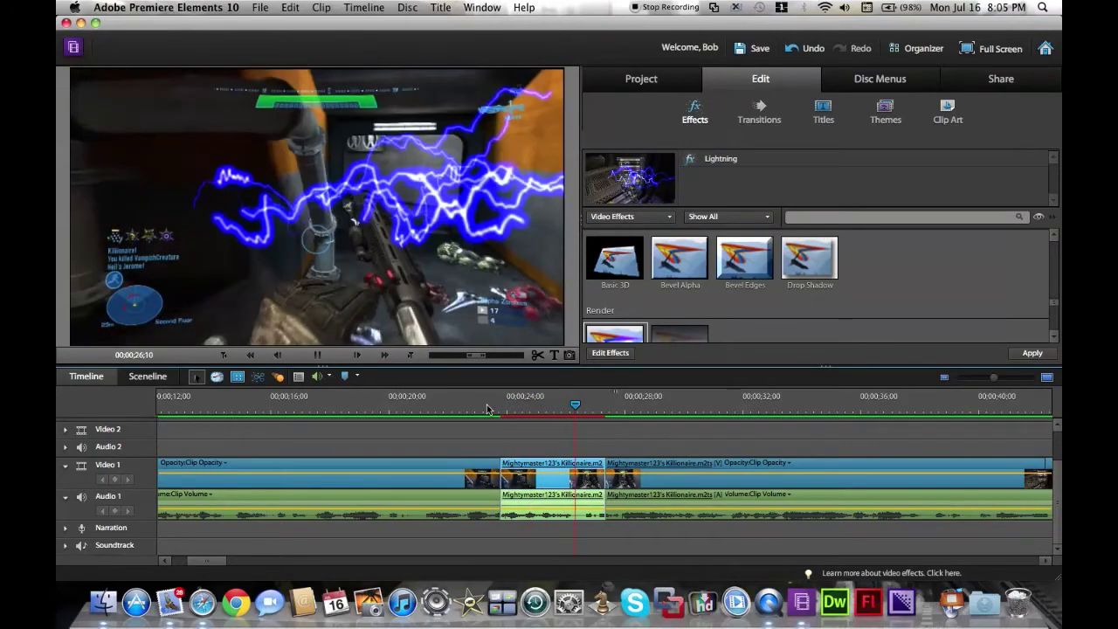
pyautogui.press('space')
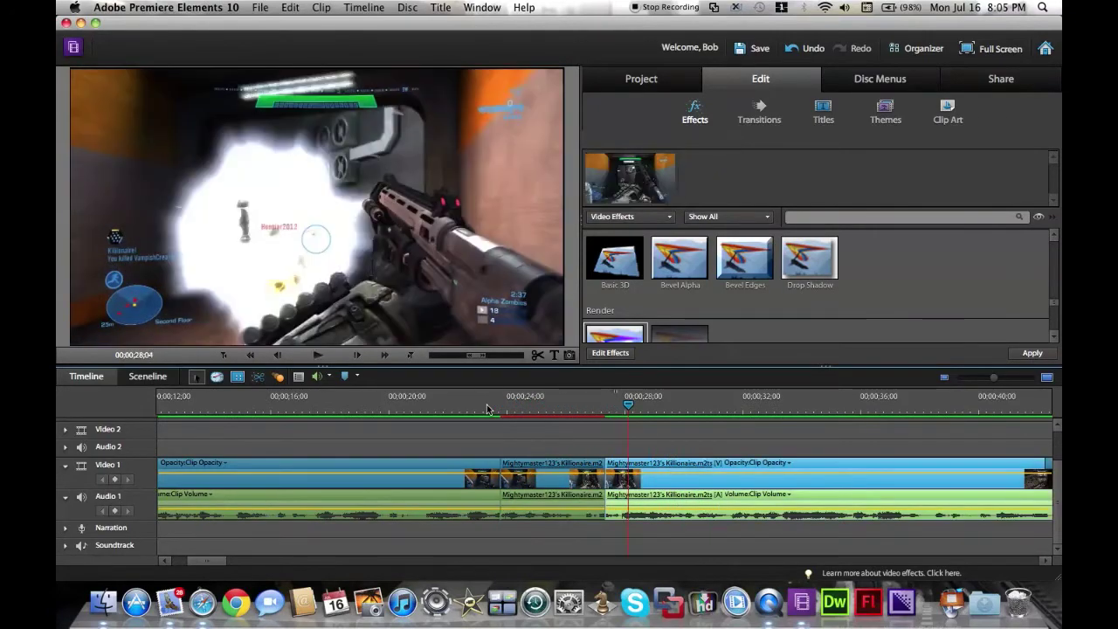
# Step: Rewind to about 23 seconds and open the highlight clip's applied effects for editing
pyautogui.moveTo(521, 408)
pyautogui.mouseDown()
pyautogui.moveTo(495, 408)
pyautogui.moveTo(536, 402)
pyautogui.mouseUp()
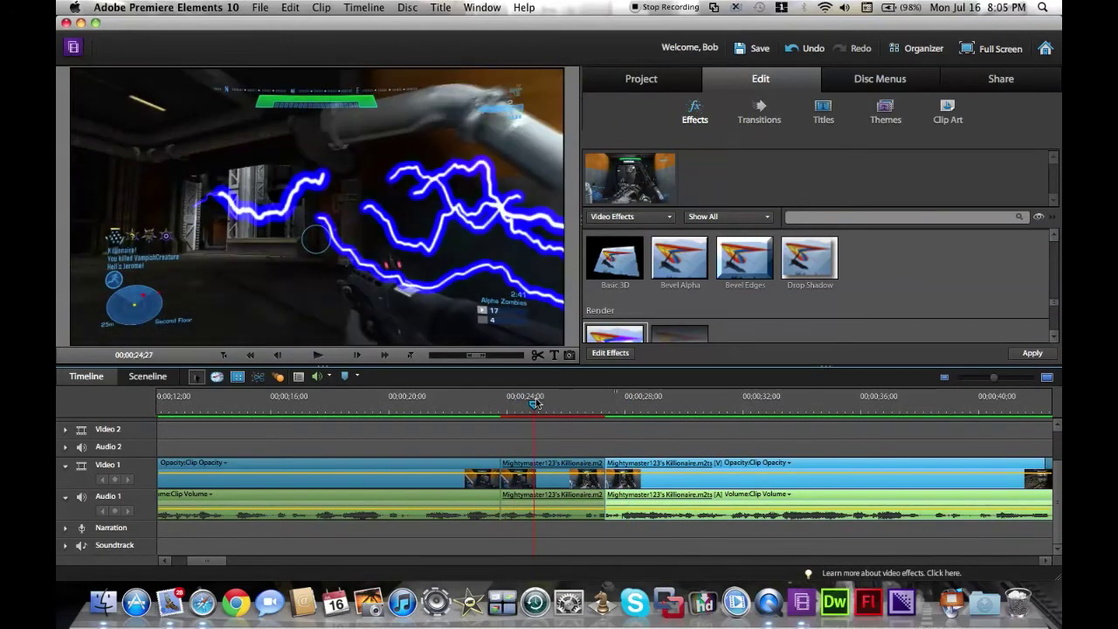
pyautogui.click(555, 482)
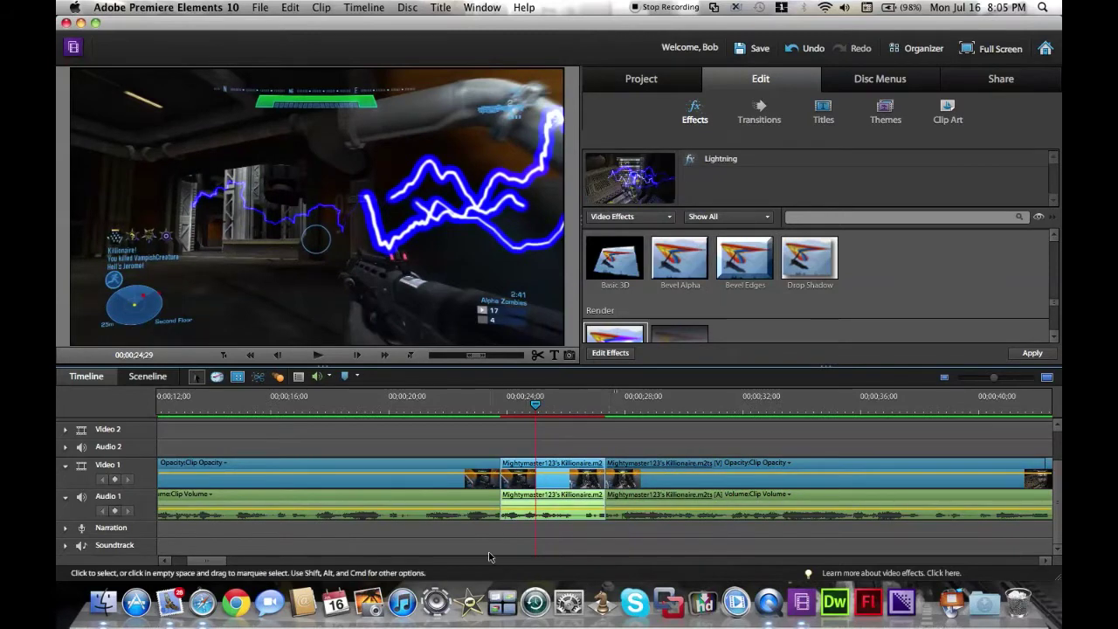
pyautogui.click(611, 354)
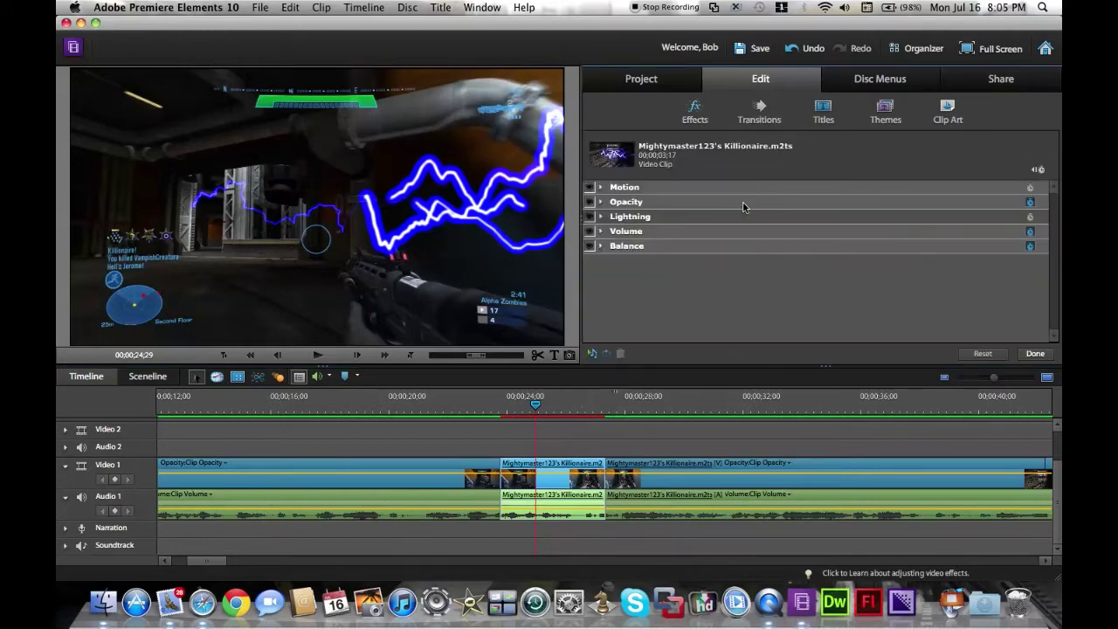
# Step: Expand the Lightning entry in the applied effects and Clear it from the clip
pyautogui.click(601, 216)
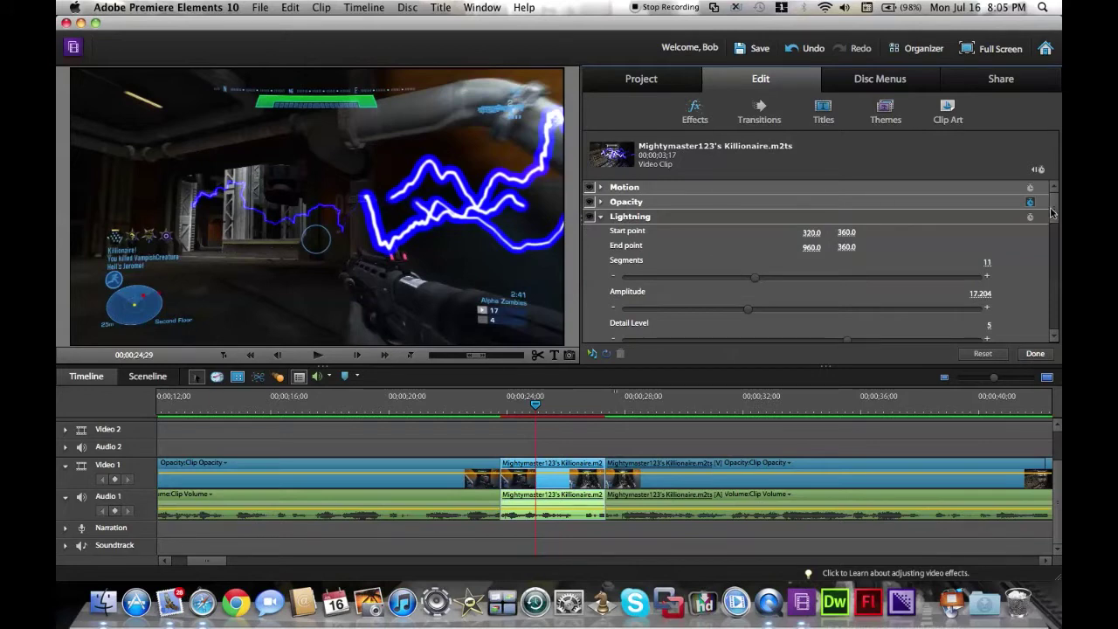
pyautogui.moveTo(1054, 211)
pyautogui.mouseDown()
pyautogui.moveTo(1055, 319)
pyautogui.moveTo(1057, 206)
pyautogui.mouseUp()
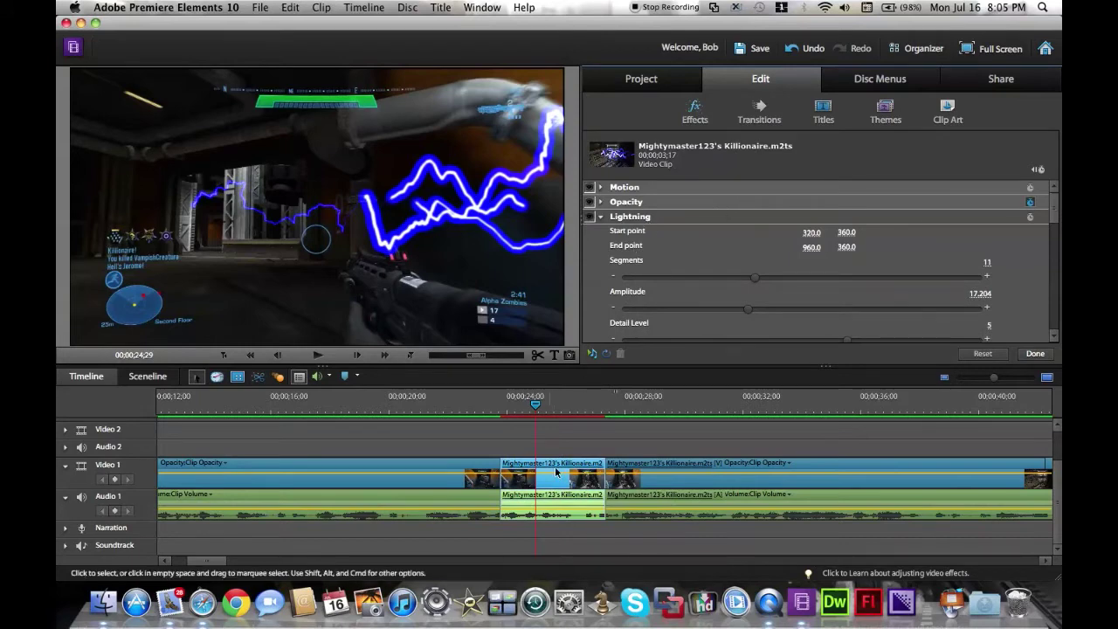
pyautogui.rightClick(629, 220)
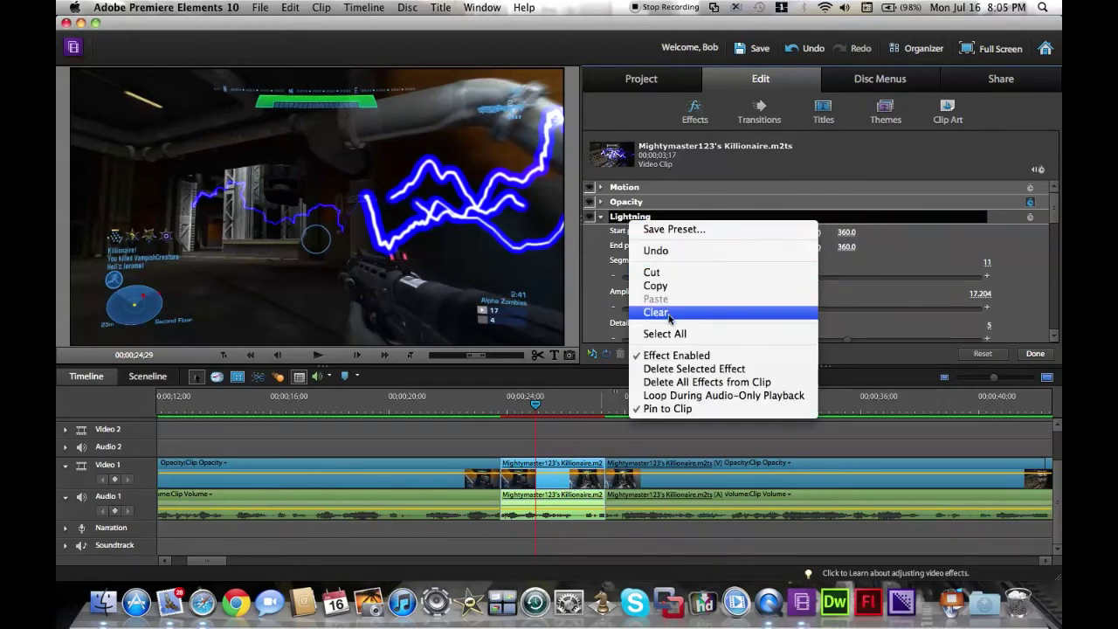
pyautogui.click(668, 314)
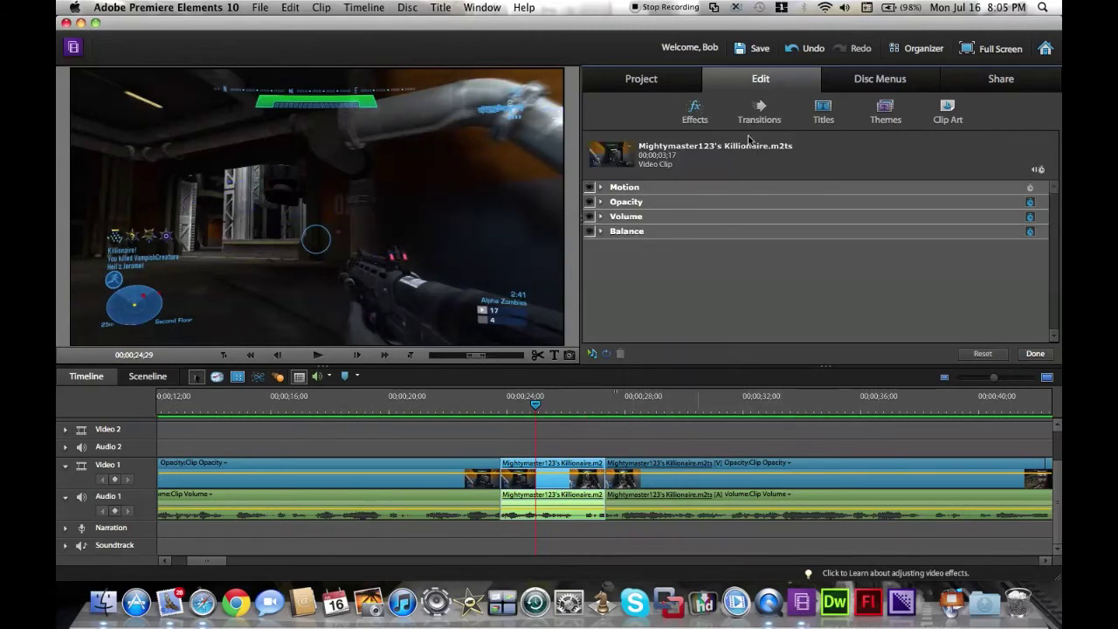
# Step: Drop Earthquake from NewBlue Art Effects Elements onto the highlight clip, then return to about 23 seconds
pyautogui.click(697, 118)
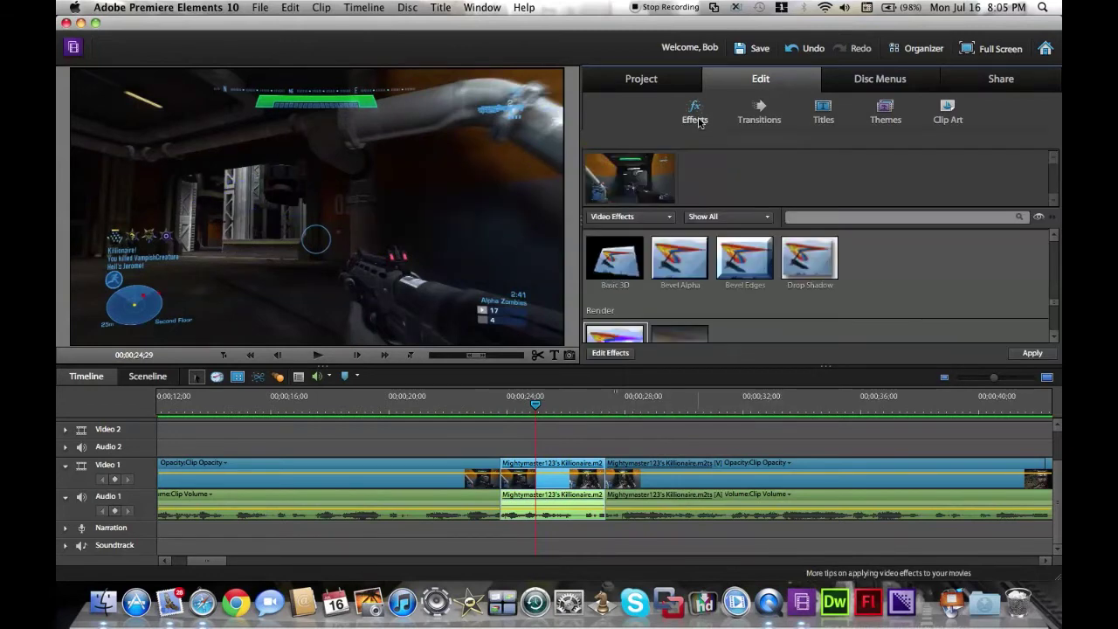
pyautogui.scroll(-10, 849, 337)
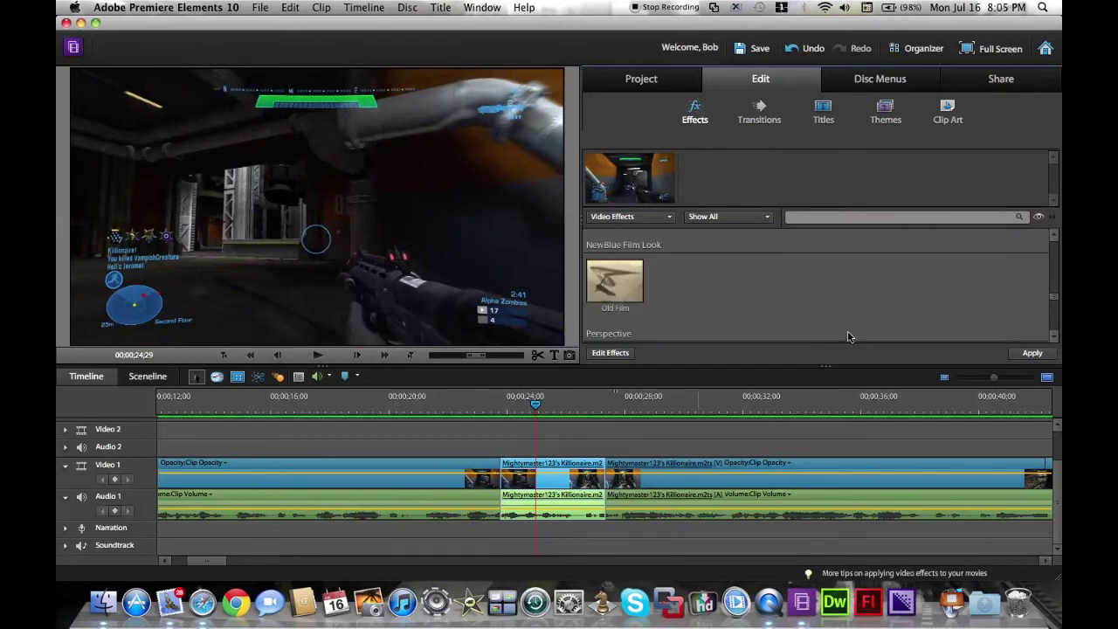
pyautogui.scroll(5, 849, 337)
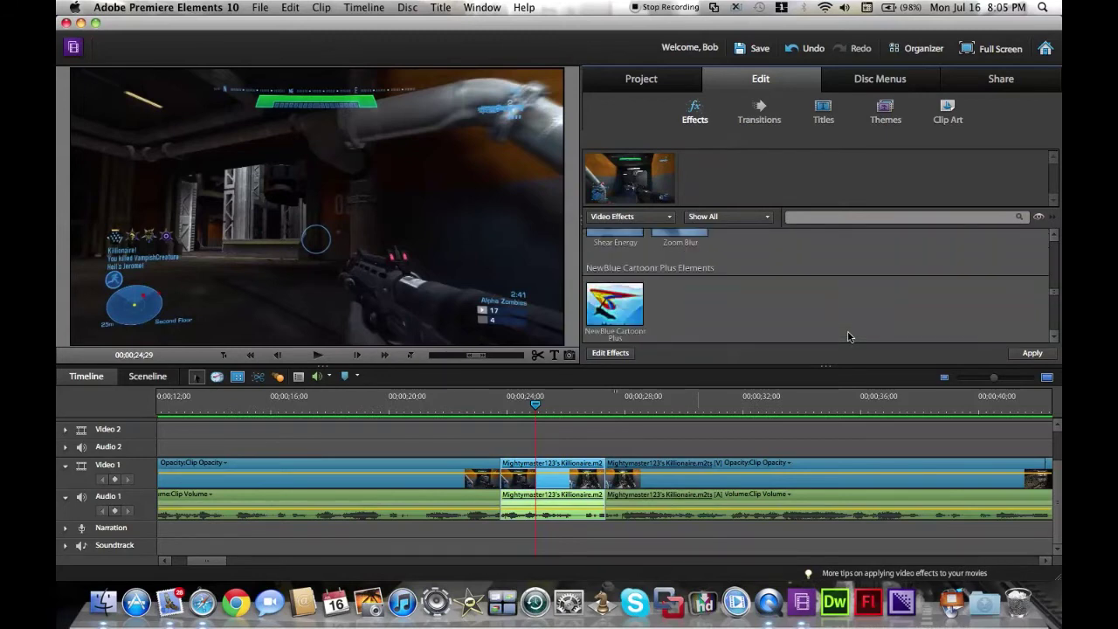
pyautogui.scroll(1, 849, 337)
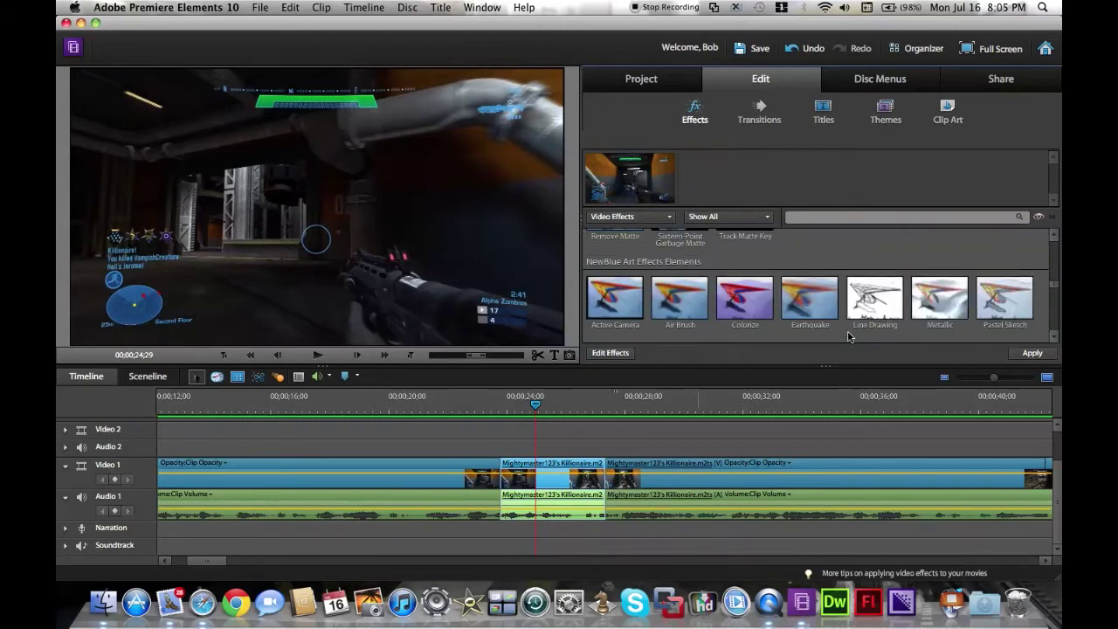
pyautogui.scroll(1, 849, 336)
pyautogui.scroll(-1, 851, 328)
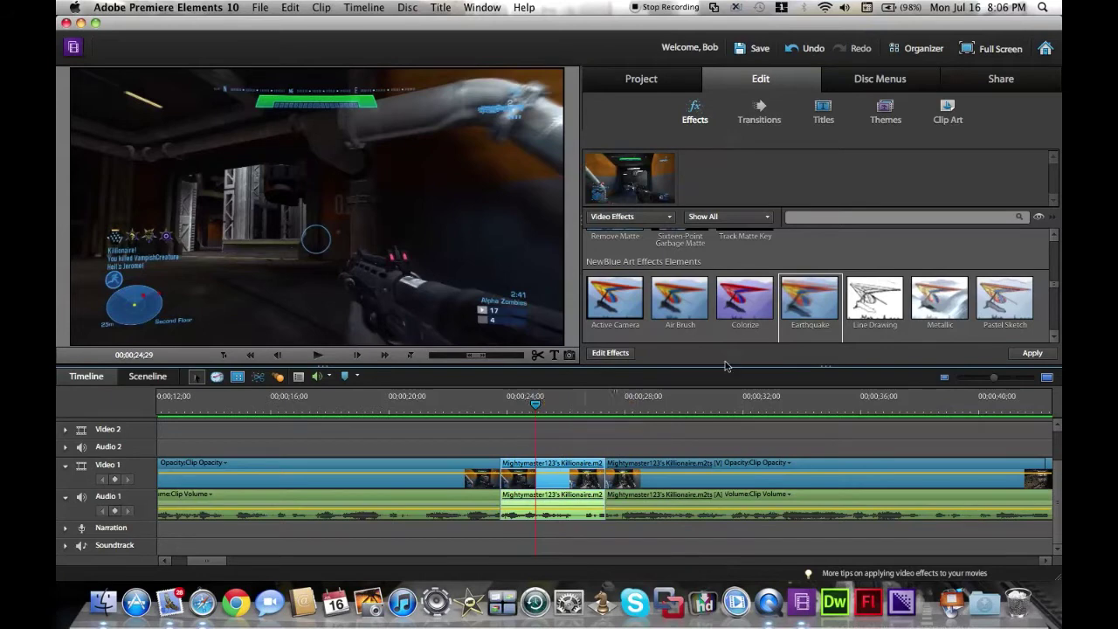
pyautogui.moveTo(810, 318); pyautogui.dragTo(607, 484)
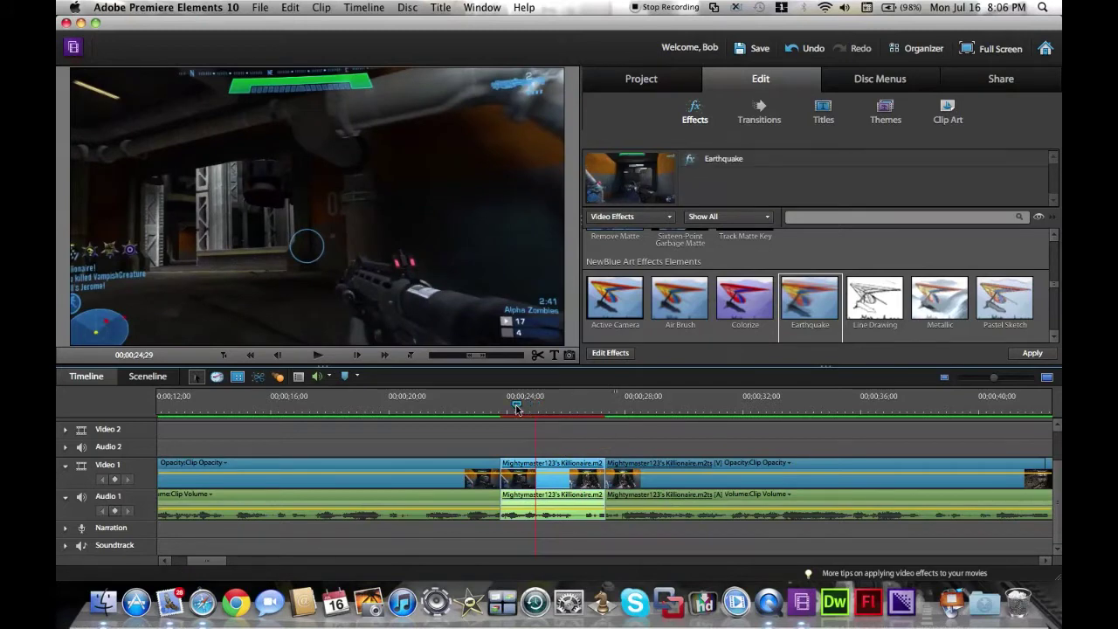
pyautogui.moveTo(535, 405); pyautogui.dragTo(486, 405)
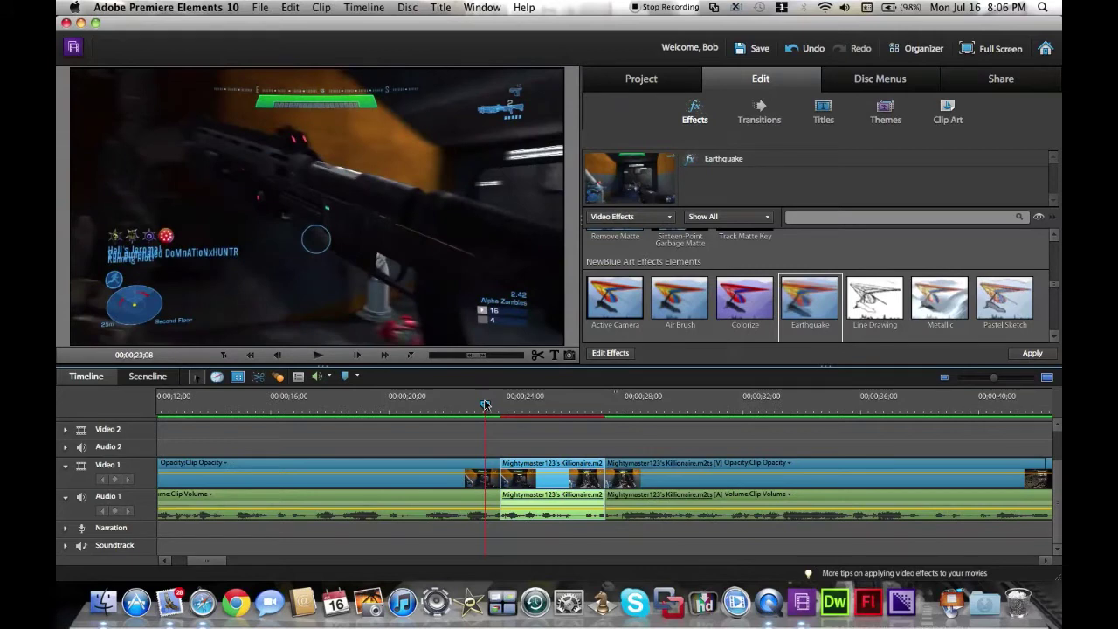
pyautogui.moveTo(486, 405); pyautogui.dragTo(470, 401)
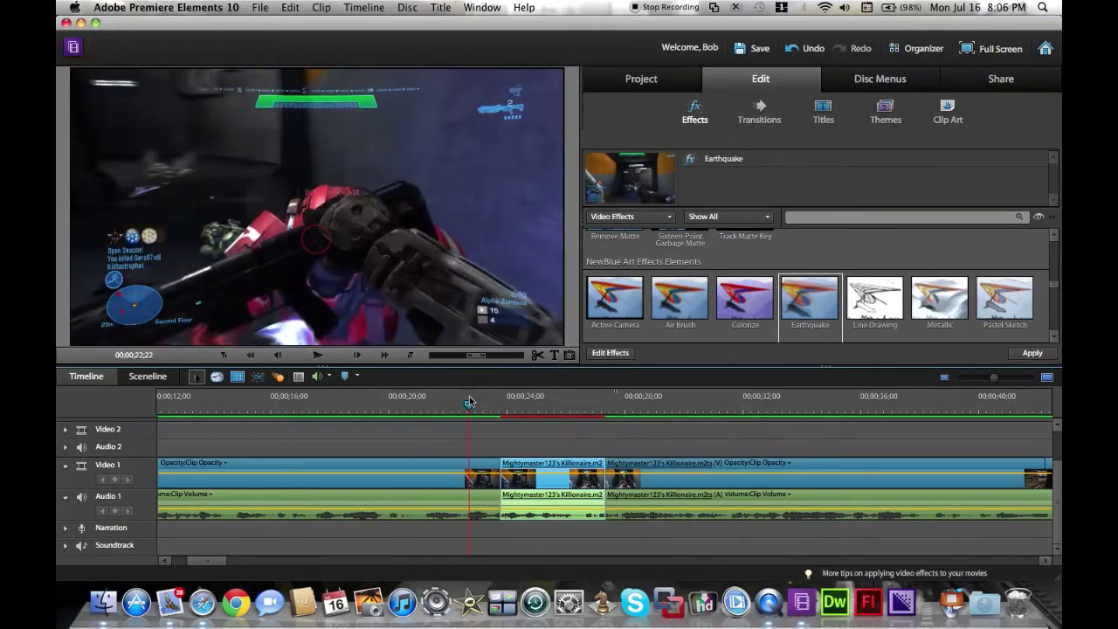
pyautogui.click(316, 355)
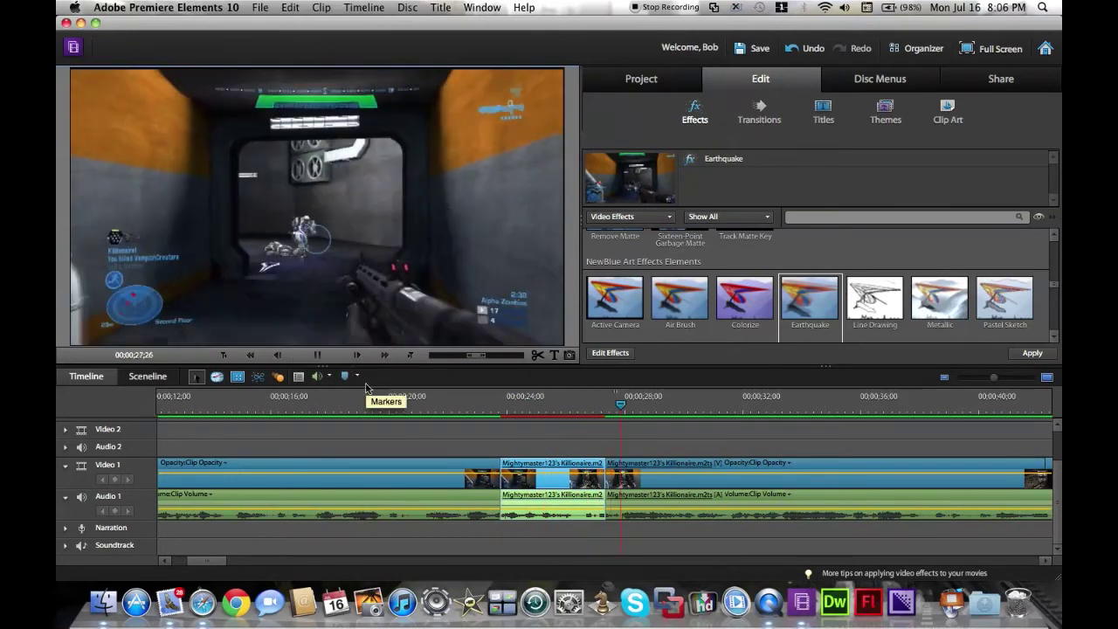
pyautogui.click(318, 355)
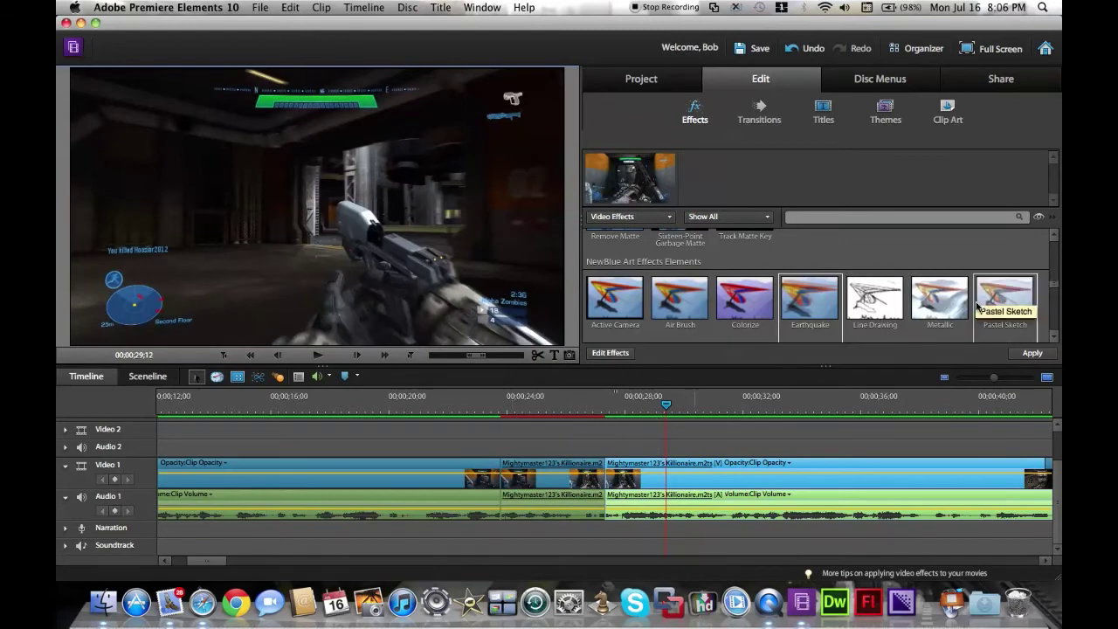
# Step: Zoom the timeline out, go to about 32 seconds, and apply NewBlue Line Drawing to the Video 1 clip
pyautogui.moveTo(993, 382); pyautogui.dragTo(986, 386)
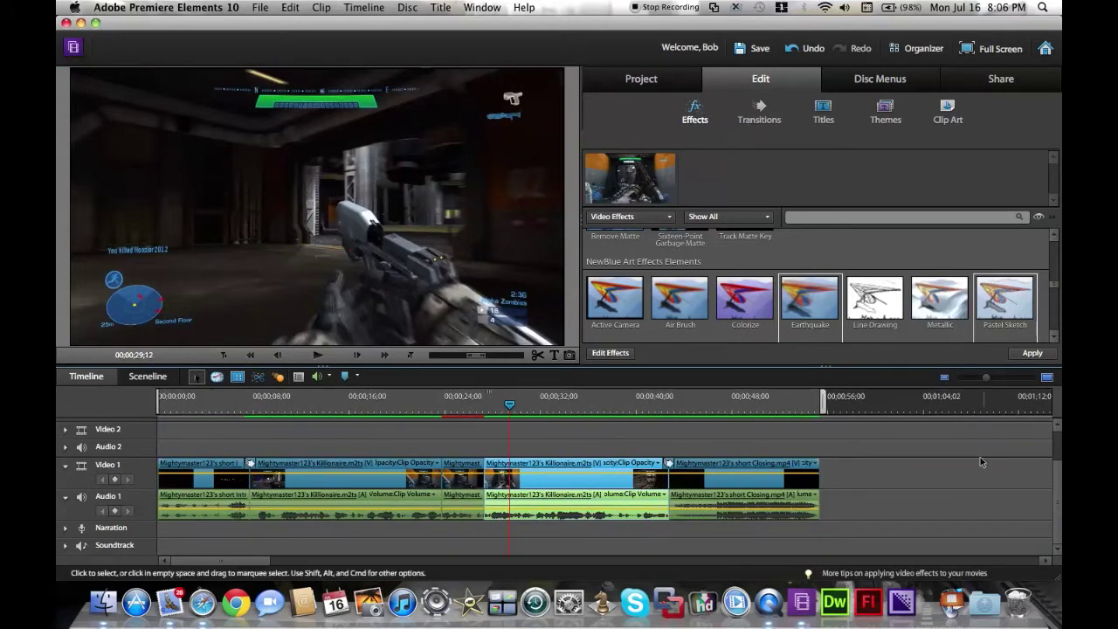
pyautogui.scroll(3, 956, 251)
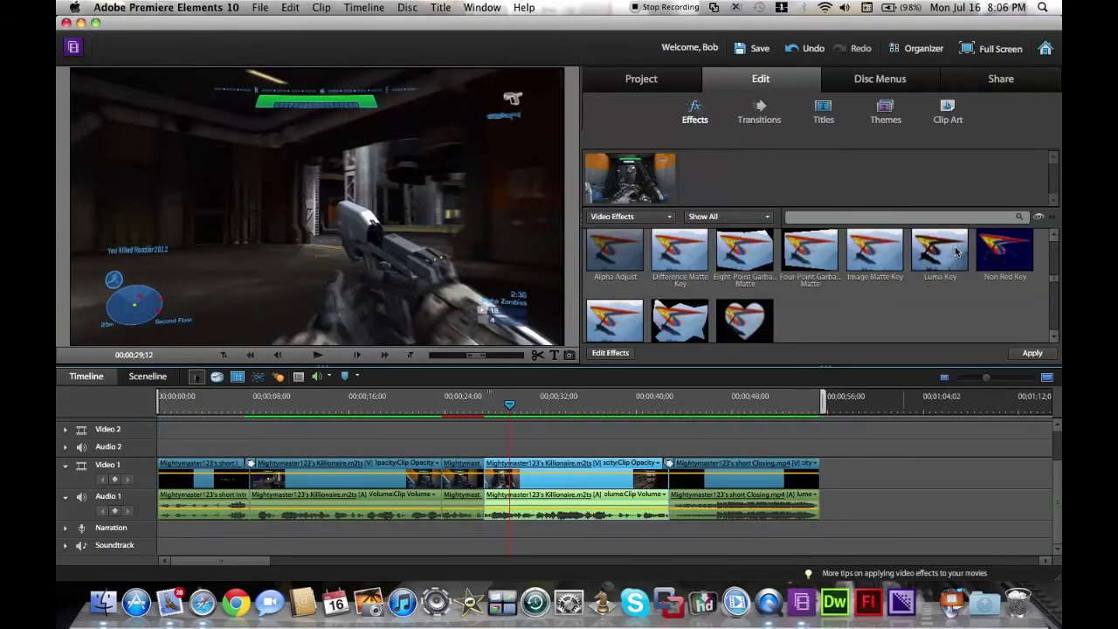
pyautogui.scroll(-4, 869, 275)
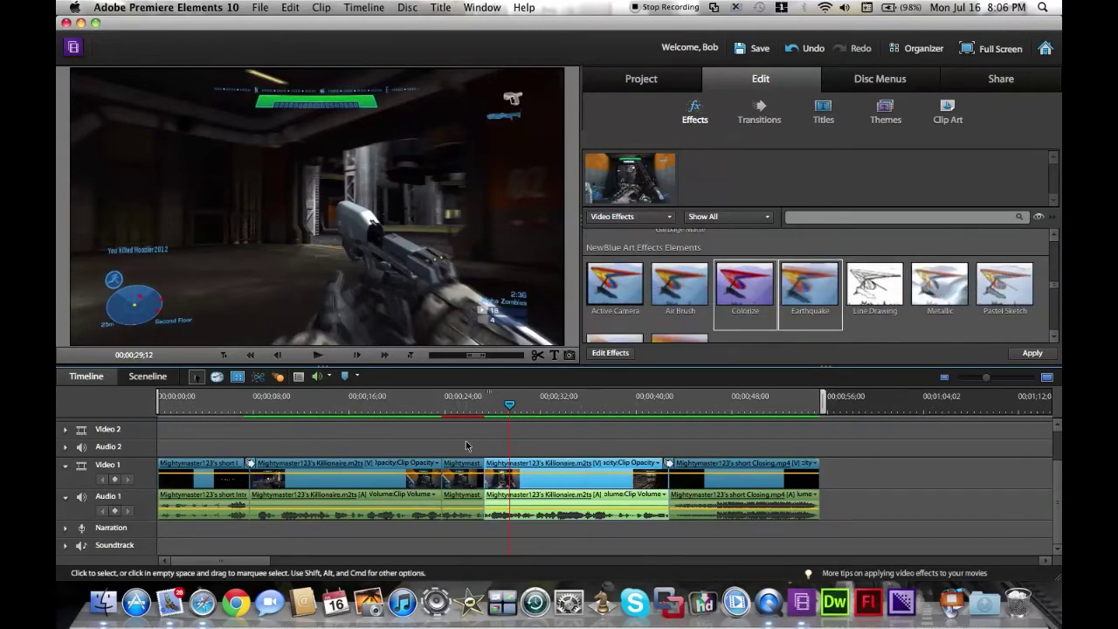
pyautogui.click(526, 409)
pyautogui.moveTo(526, 412); pyautogui.dragTo(557, 452)
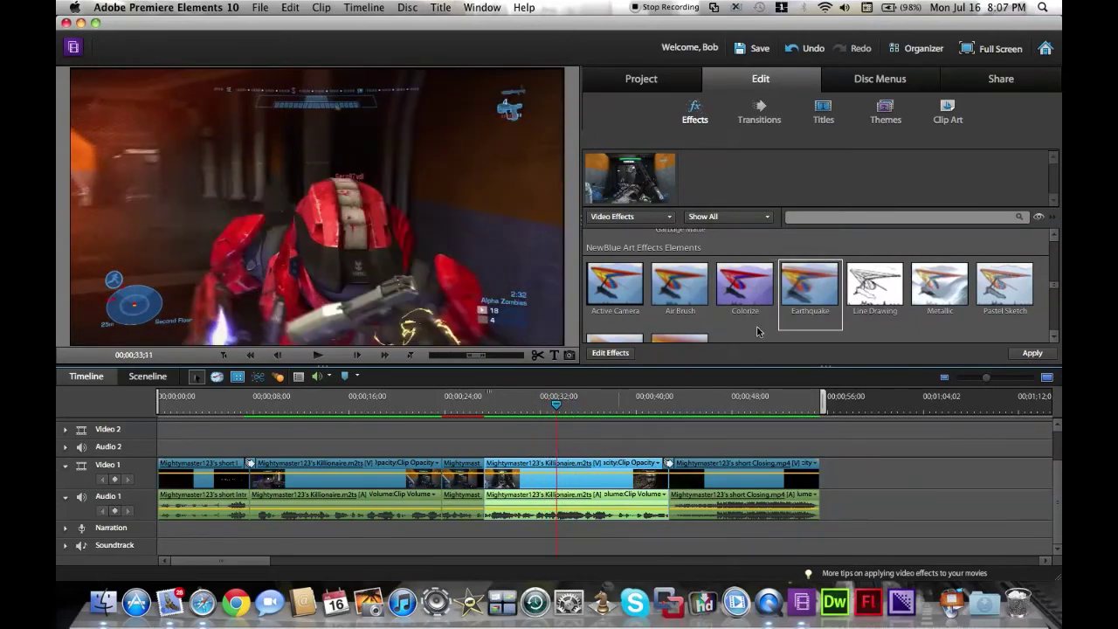
pyautogui.moveTo(875, 283); pyautogui.dragTo(642, 490)
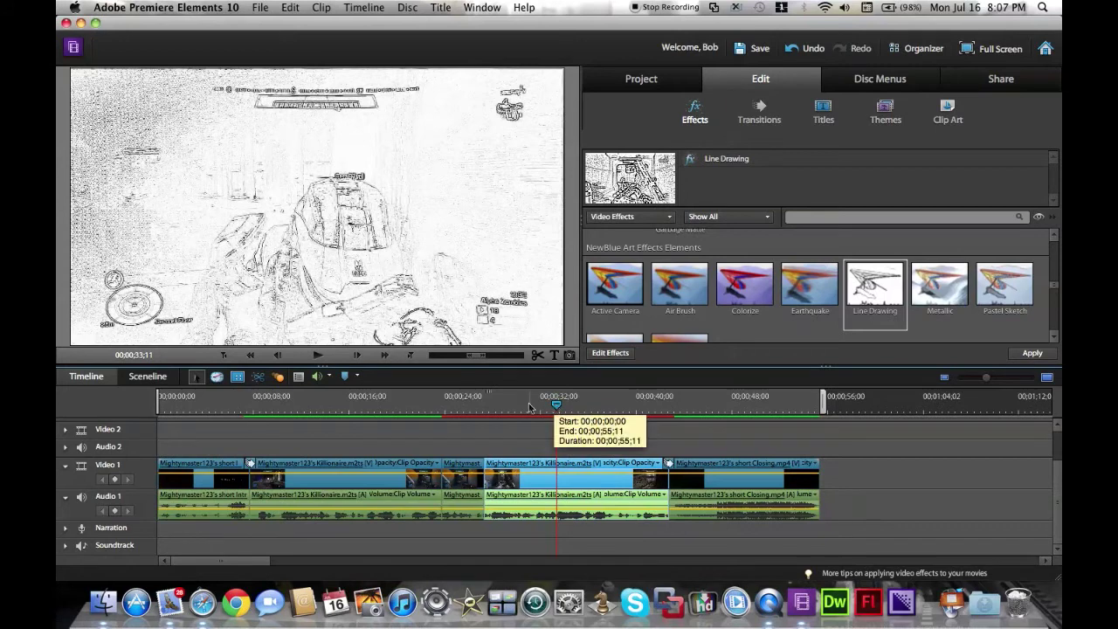
pyautogui.moveTo(556, 406); pyautogui.dragTo(528, 407)
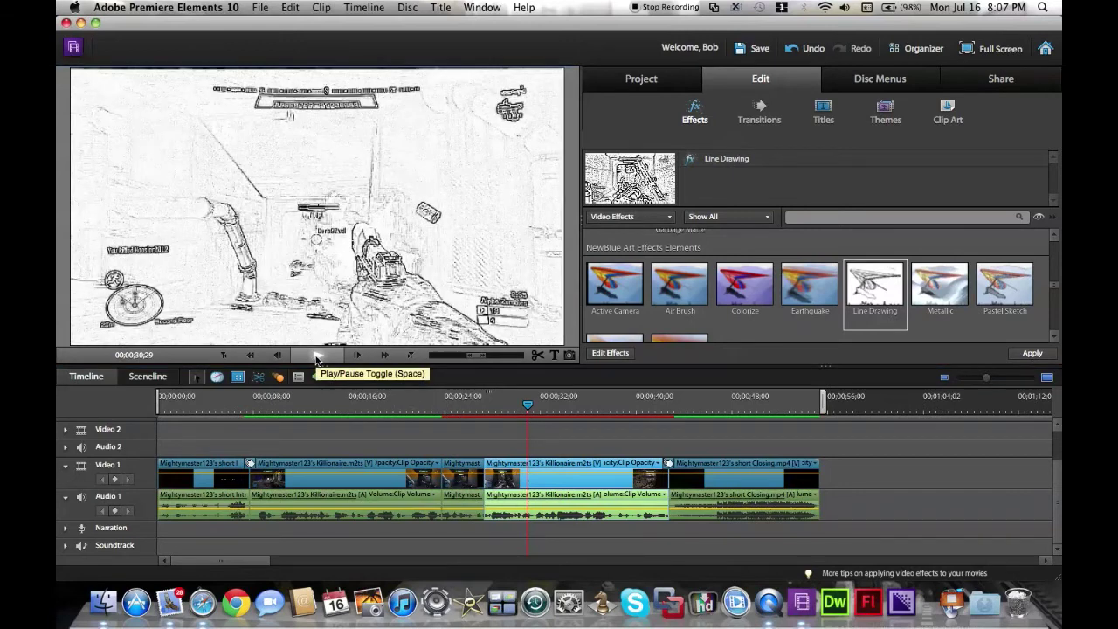
pyautogui.click(316, 357)
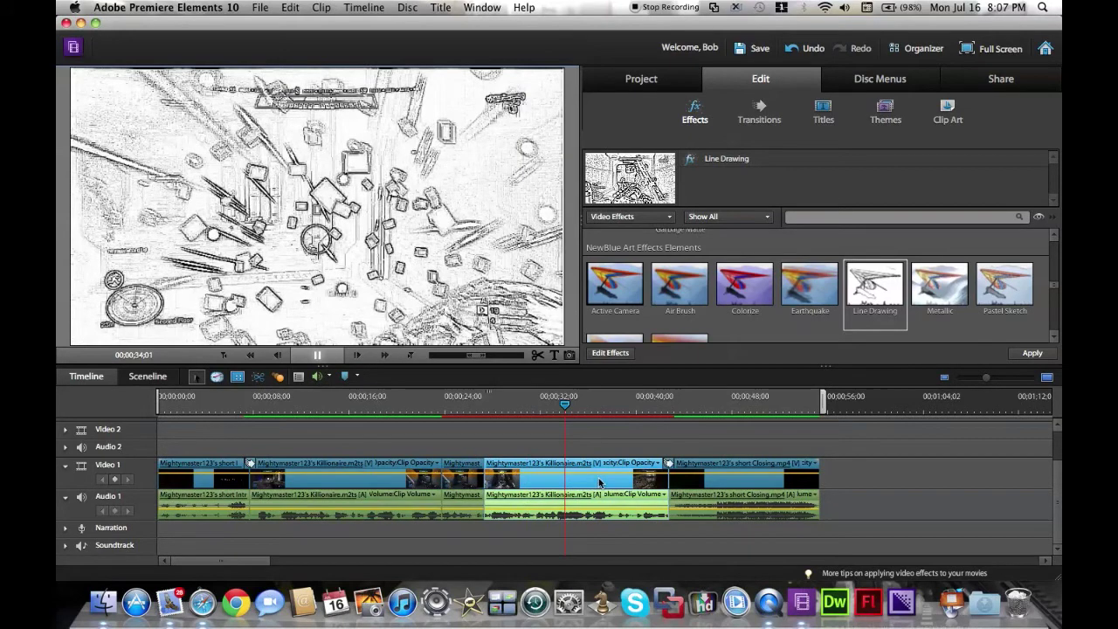
pyautogui.click(318, 356)
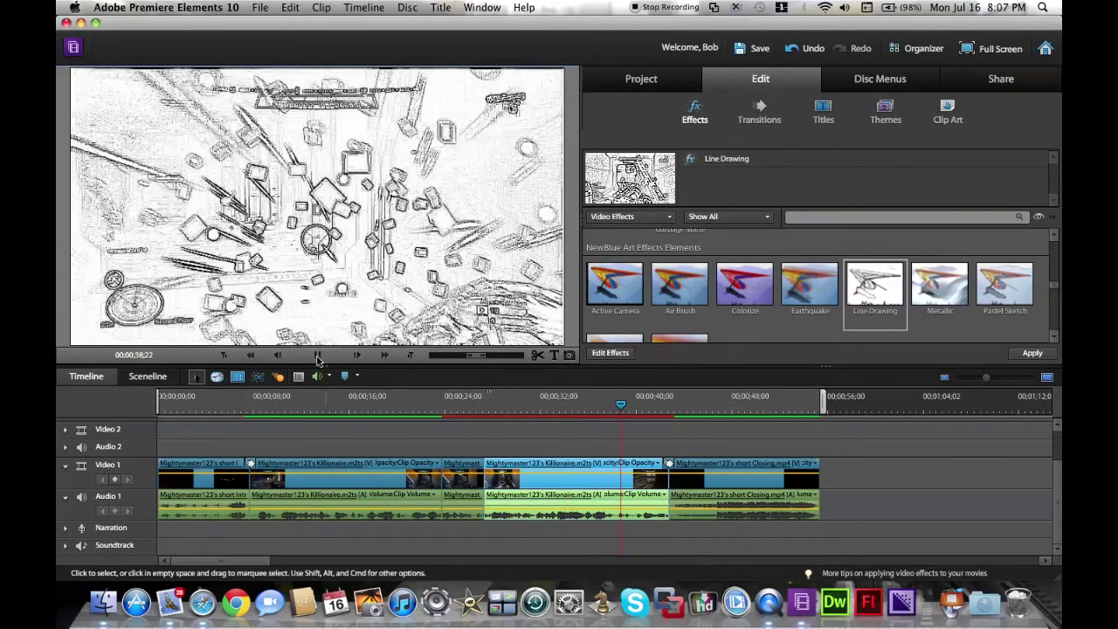
pyautogui.click(318, 356)
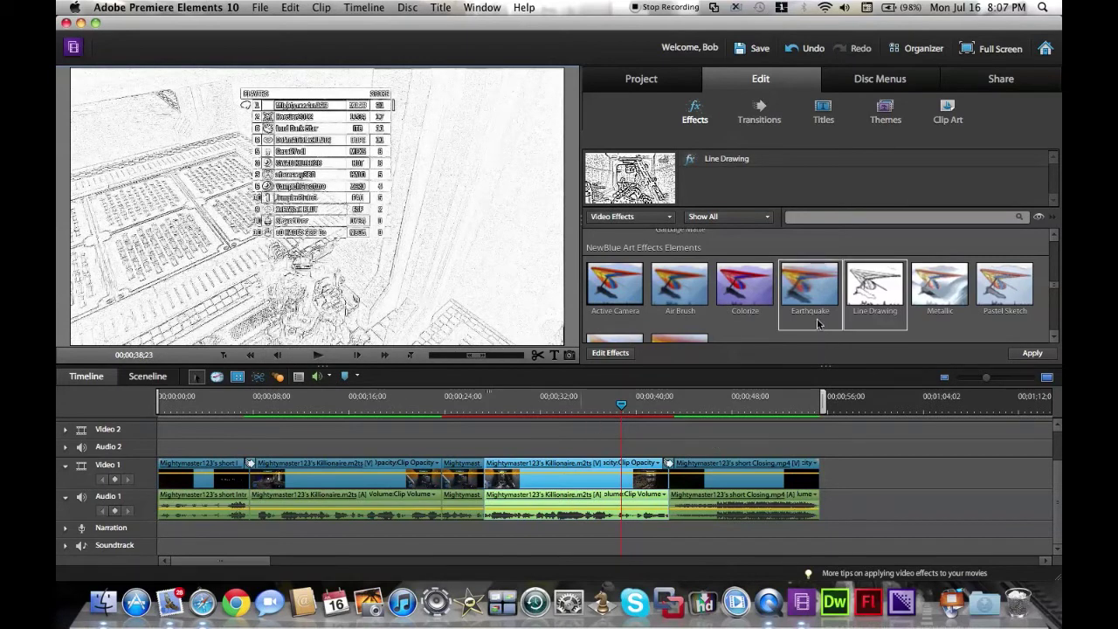
pyautogui.scroll(10, 816, 316)
pyautogui.scroll(3, 817, 316)
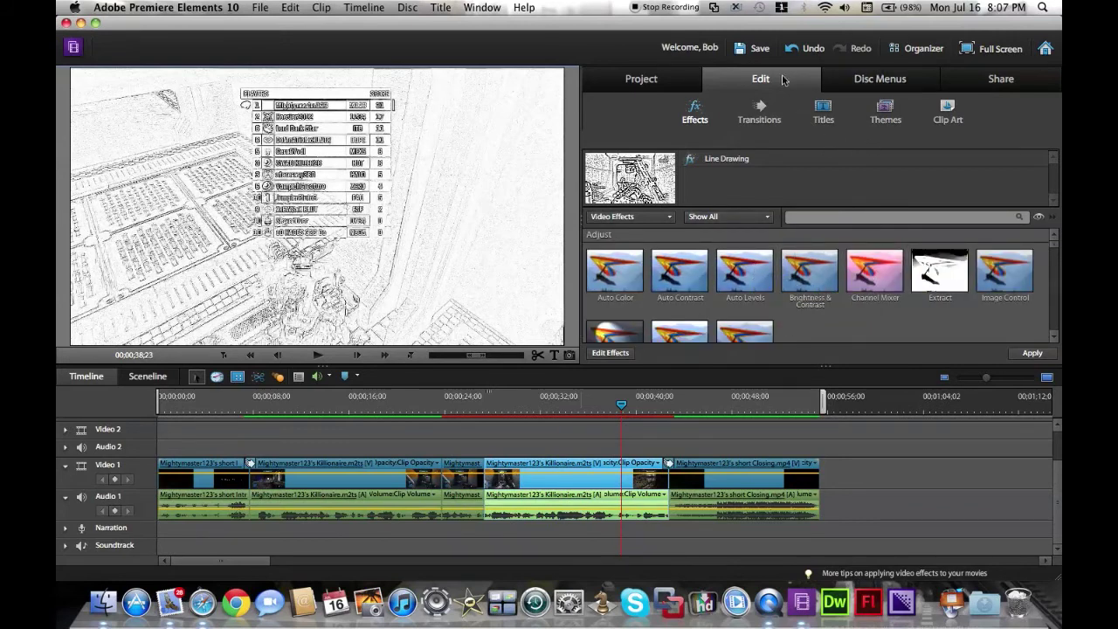
pyautogui.click(678, 87)
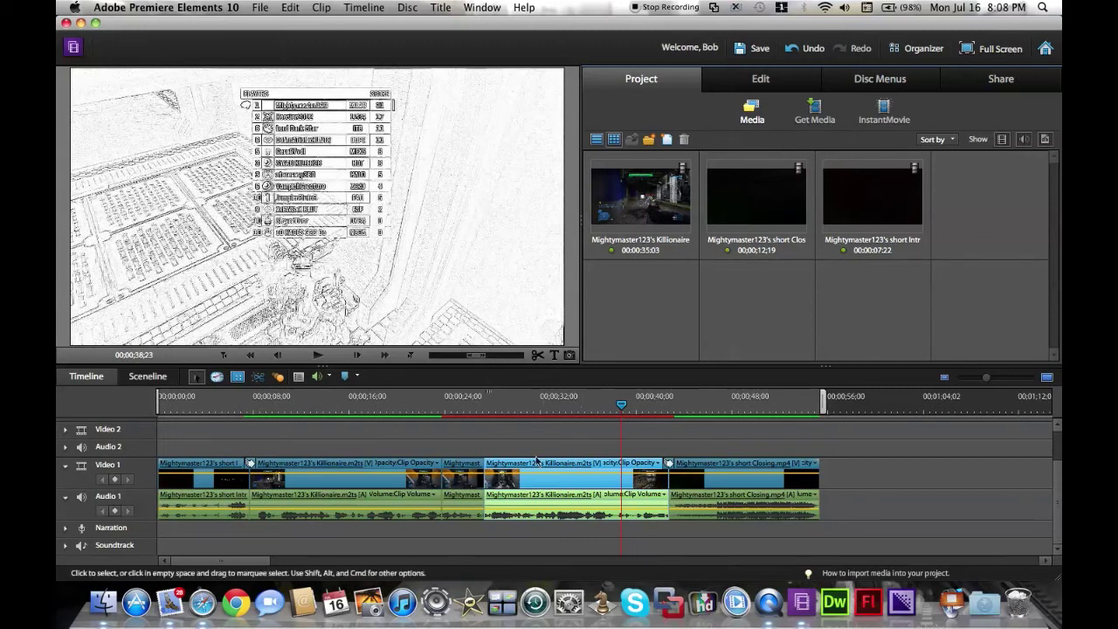
# Step: Scrub the playhead back toward 24 seconds to review the sketch-styled gameplay
pyautogui.moveTo(480, 417)
pyautogui.mouseDown()
pyautogui.moveTo(448, 404)
pyautogui.moveTo(522, 400)
pyautogui.mouseUp()
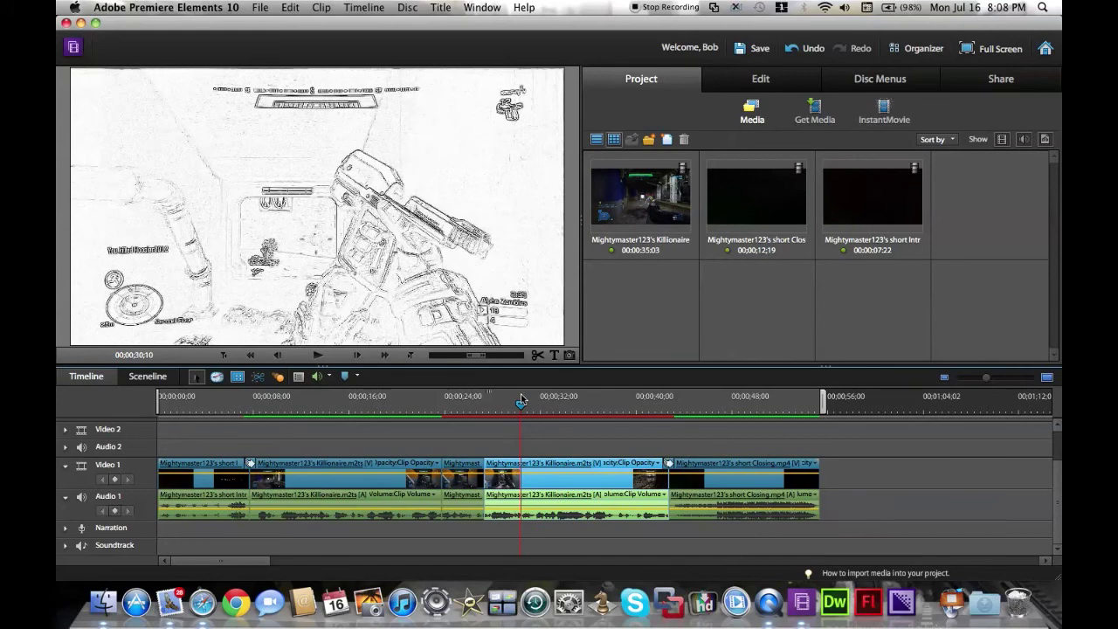